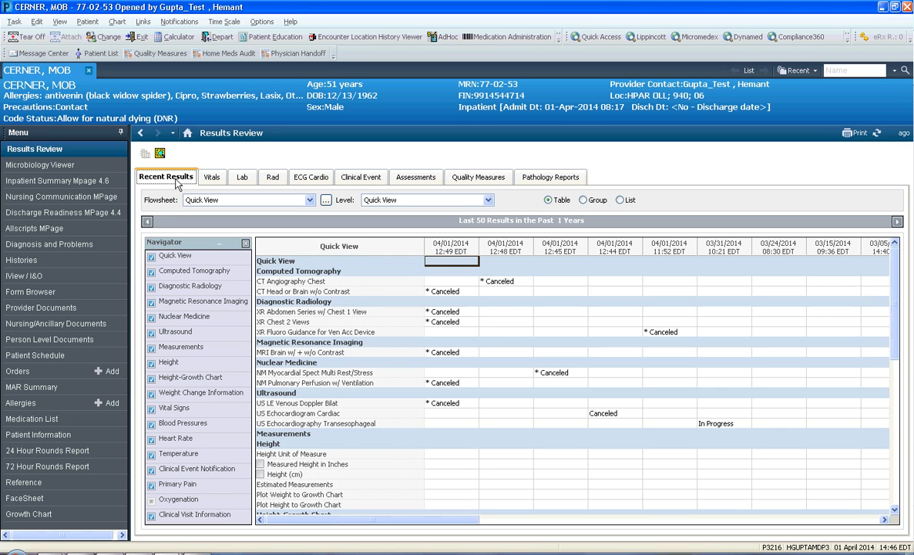
Open the Clinical Event results and set their clinical range to start on 03/03/2009.
{"action": "left_click", "coordinate": [356, 178]}
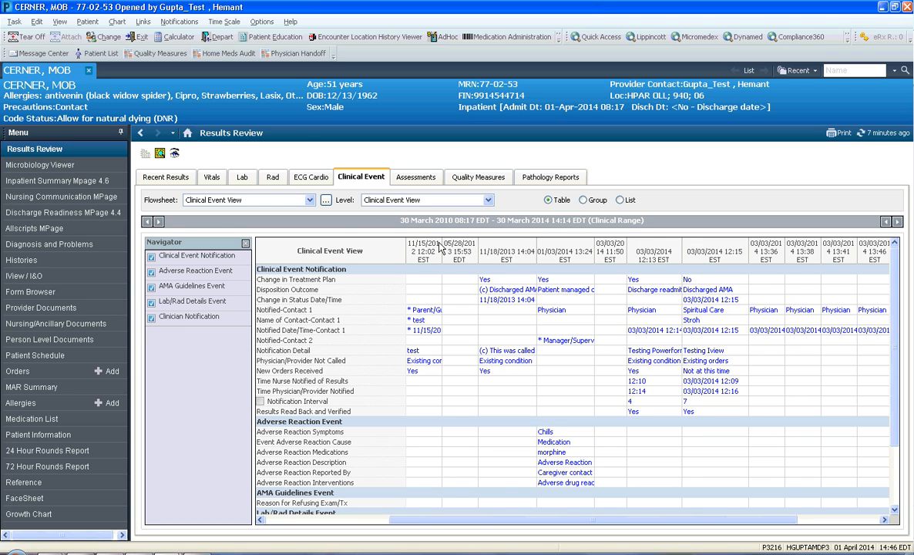
{"action": "left_click_drag", "start_coordinate": [443, 243], "coordinate": [450, 243]}
{"action": "right_click", "coordinate": [319, 229]}
{"action": "left_click", "coordinate": [343, 232]}
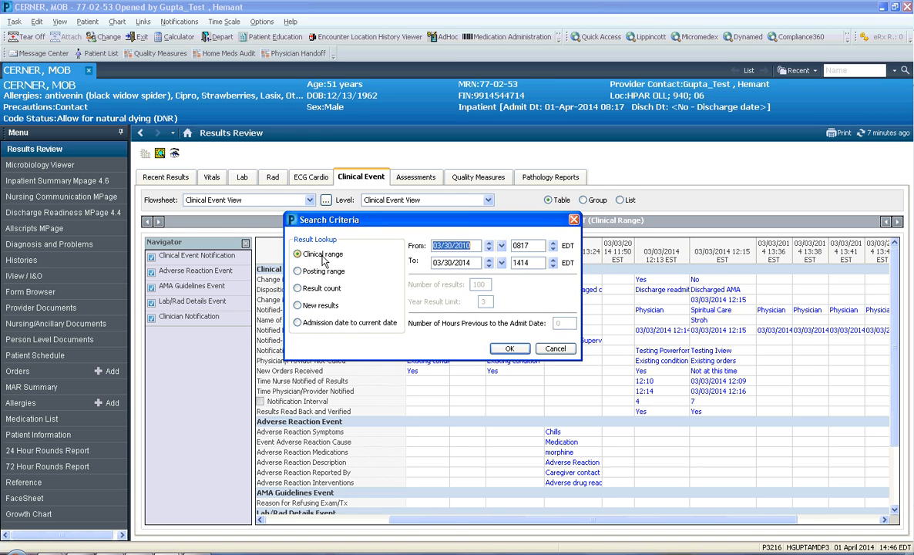
{"action": "left_click", "coordinate": [489, 249]}
{"action": "left_click", "coordinate": [501, 246]}
{"action": "left_click", "coordinate": [440, 257]}
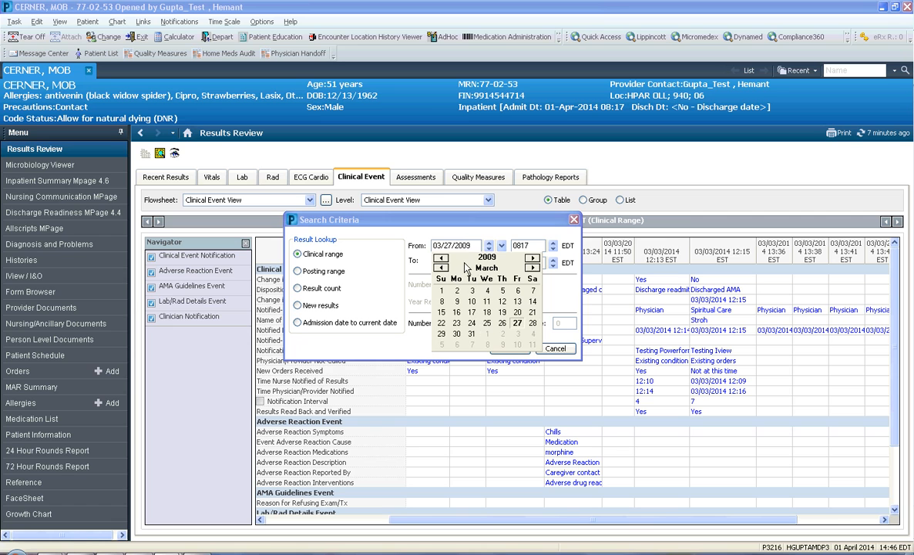
{"action": "left_click", "coordinate": [472, 290]}
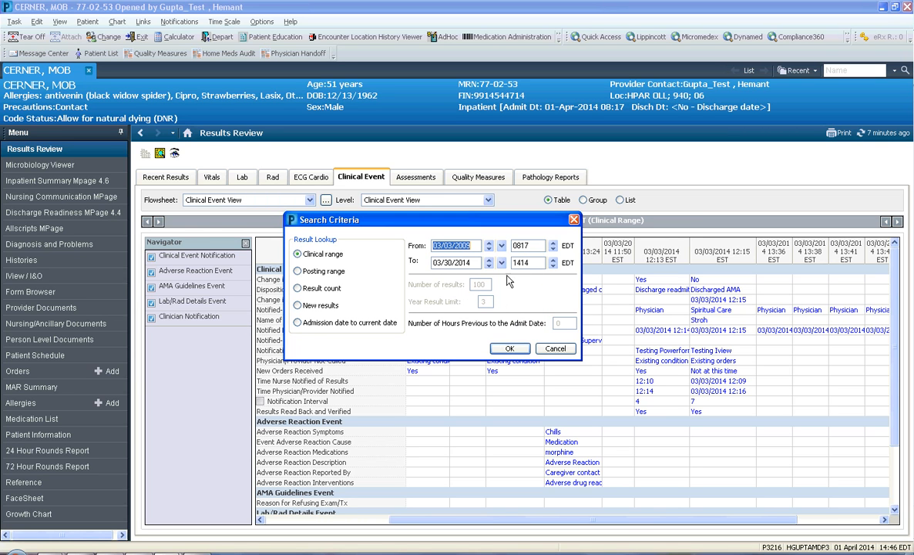
{"action": "left_click", "coordinate": [513, 351]}
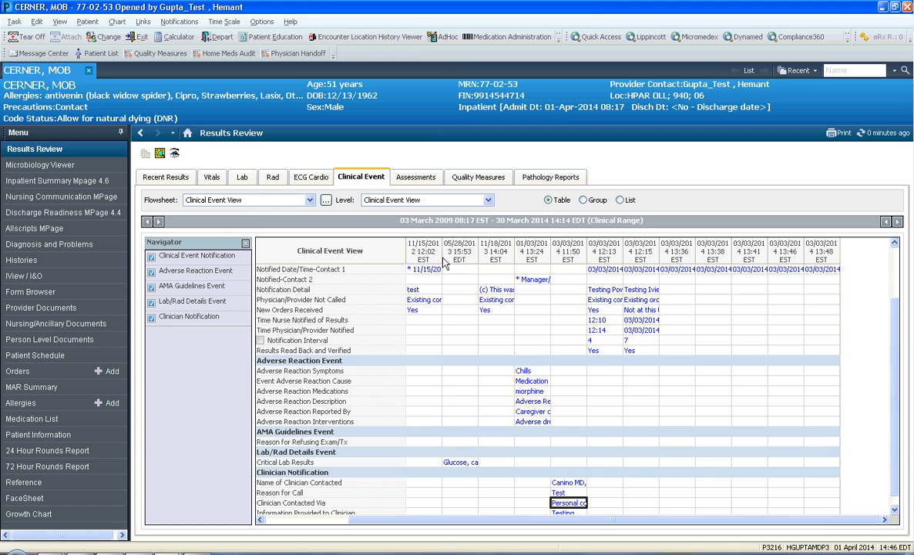
Widen the 11/15/2012, 05/28/2013 and 11/18/2013 result columns, and select the disposition outcome recorded on 11/18/2013.
{"action": "left_click_drag", "start_coordinate": [443, 255], "coordinate": [473, 255]}
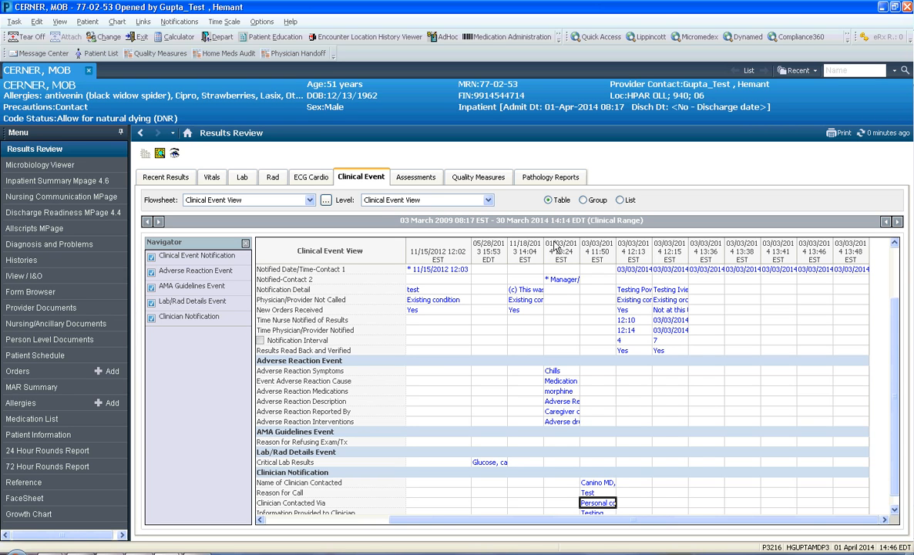
{"action": "left_click_drag", "start_coordinate": [545, 248], "coordinate": [527, 248]}
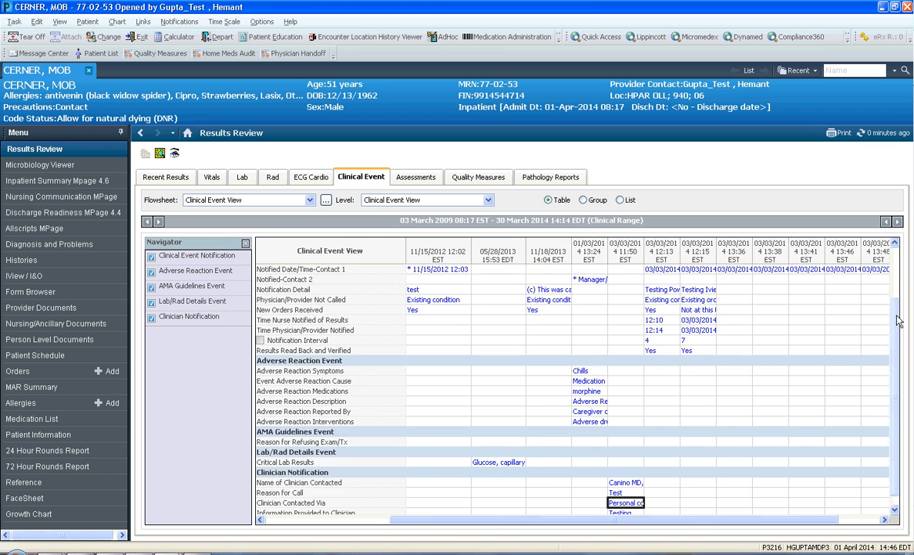
{"action": "left_click_drag", "start_coordinate": [900, 338], "coordinate": [902, 279]}
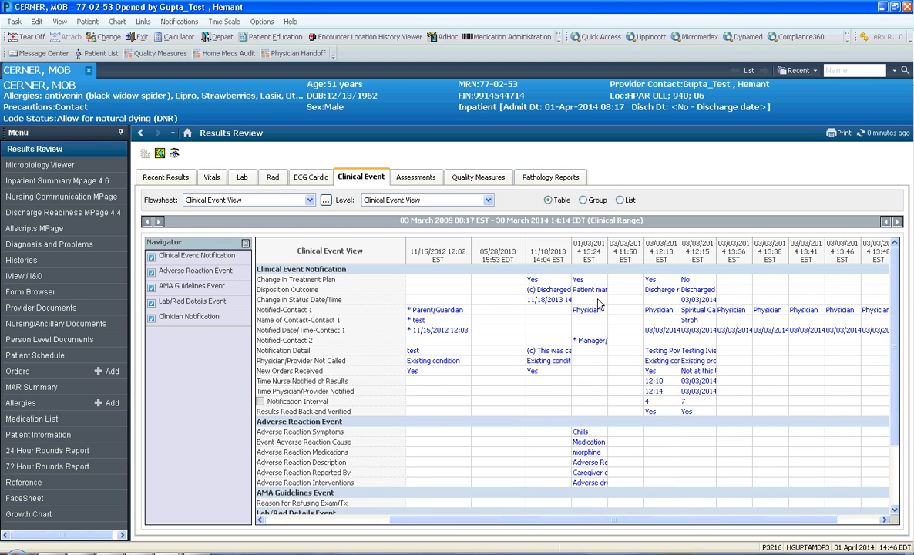
{"action": "left_click_drag", "start_coordinate": [572, 251], "coordinate": [594, 251]}
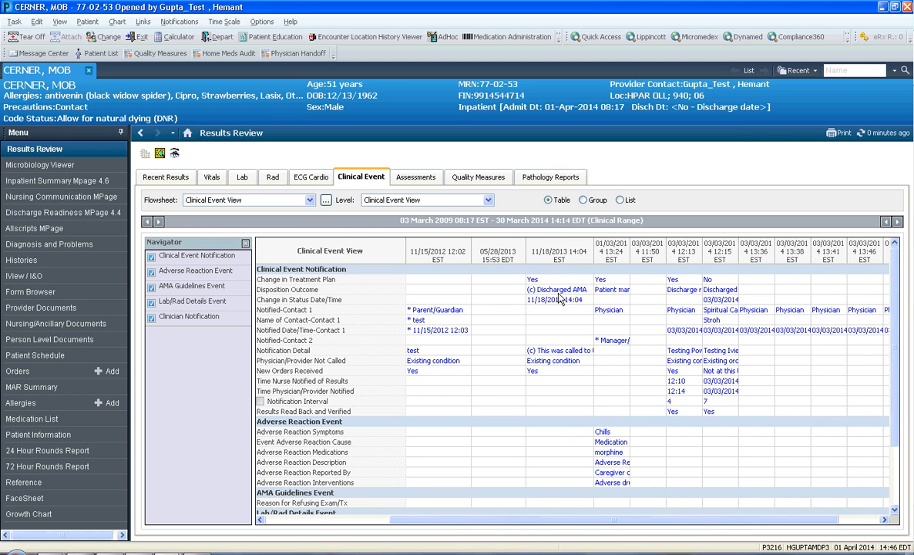
{"action": "left_click", "coordinate": [560, 290]}
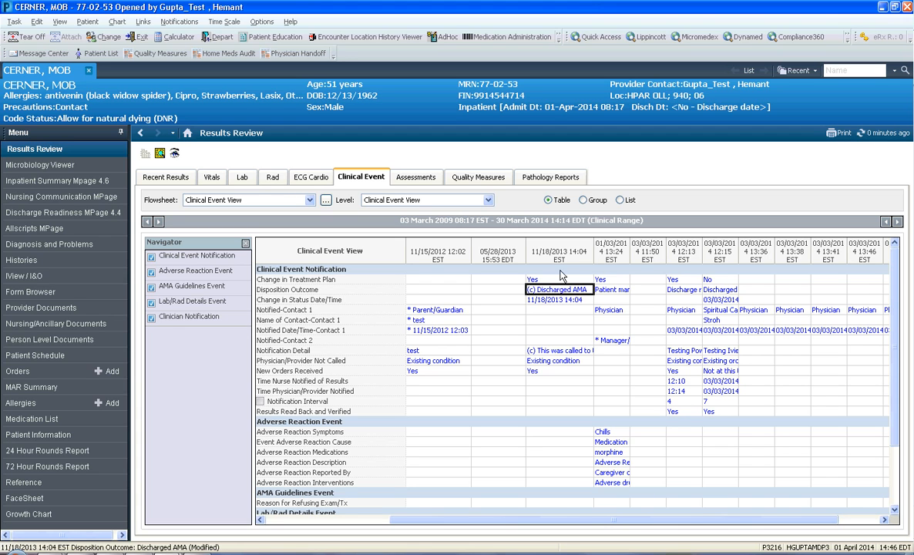
Widen the 01/03/2014 13:24 column and examine its second notified contact and adverse reaction entries.
{"action": "left_click_drag", "start_coordinate": [630, 248], "coordinate": [674, 245]}
{"action": "left_click", "coordinate": [626, 341]}
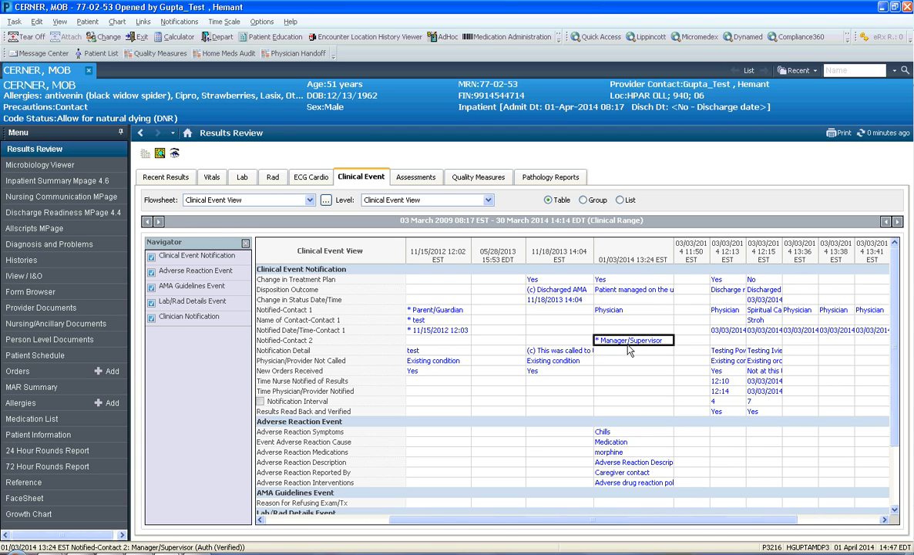
{"action": "left_click_drag", "start_coordinate": [673, 247], "coordinate": [700, 250]}
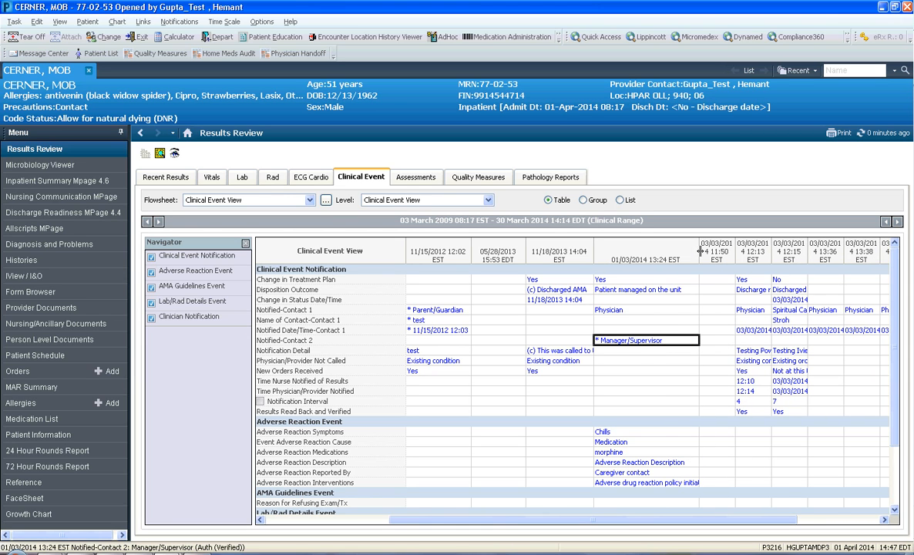
{"action": "left_click_drag", "start_coordinate": [895, 289], "coordinate": [894, 355]}
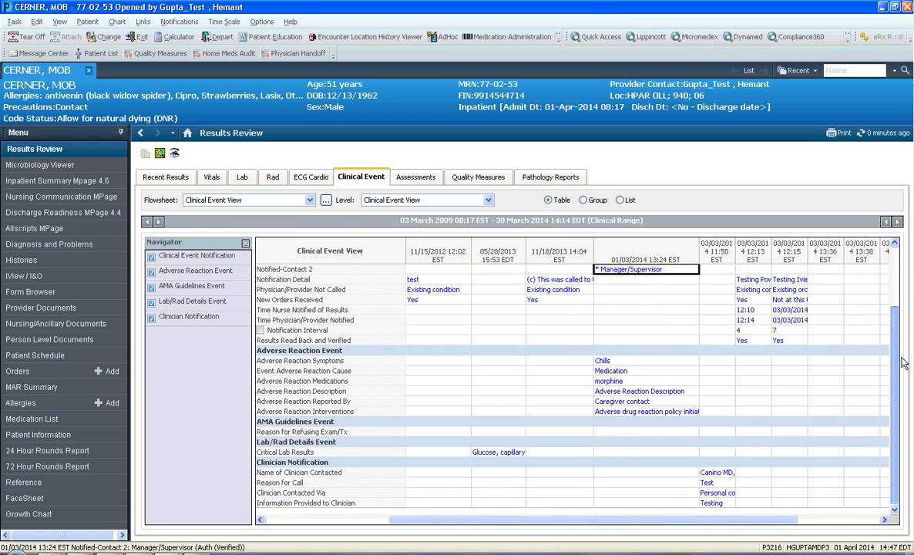
{"action": "left_click", "coordinate": [647, 361]}
{"action": "left_click", "coordinate": [647, 382]}
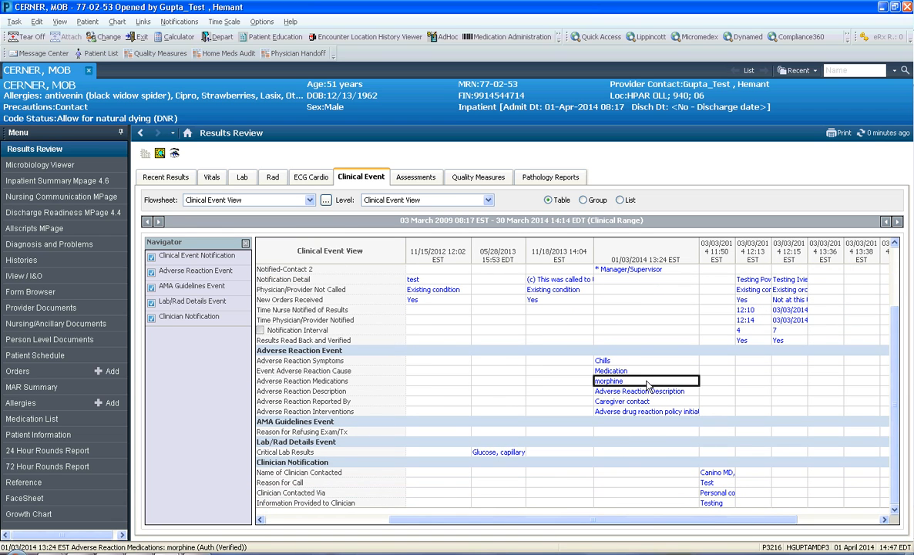
{"action": "left_click", "coordinate": [686, 392]}
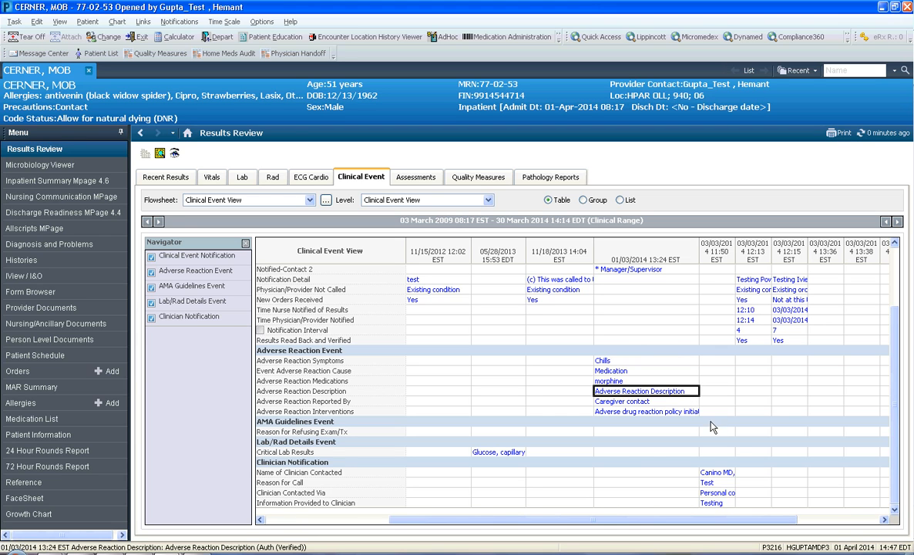
Adjust the width of the 03/03/2014 11:50 column and examine its reason for call and contacted clinician.
{"action": "left_click_drag", "start_coordinate": [735, 257], "coordinate": [678, 262]}
{"action": "left_click", "coordinate": [707, 484]}
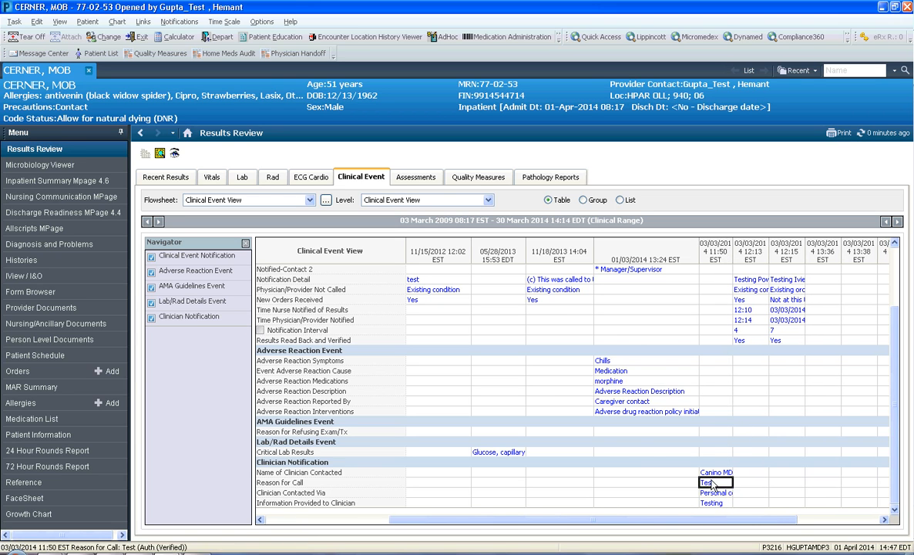
{"action": "key", "text": "Up"}
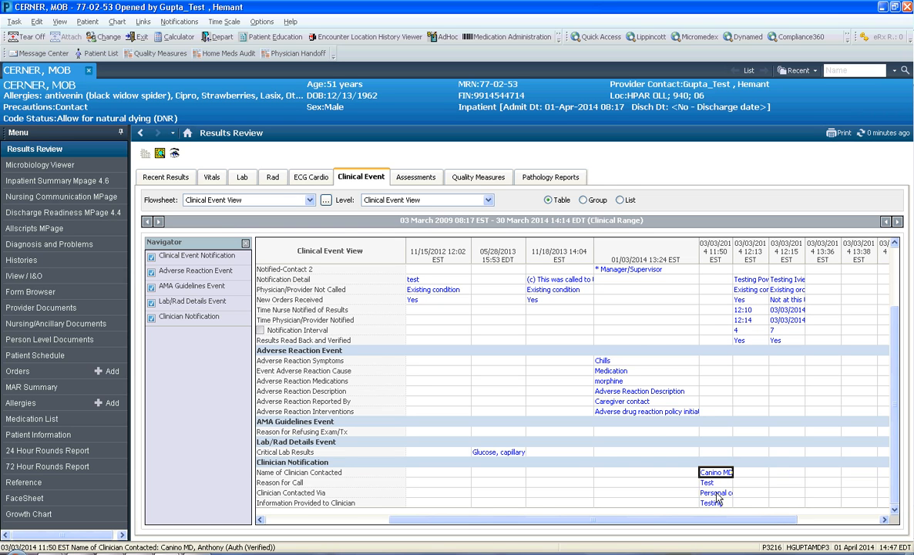
Widen the 03/03/2014 12:13 and 12:15 columns and the 11/18/2013 14:04 column to make their notification entries readable.
{"action": "left_click_drag", "start_coordinate": [685, 518], "coordinate": [784, 518]}
{"action": "left_click_drag", "start_coordinate": [686, 246], "coordinate": [721, 240]}
{"action": "left_click_drag", "start_coordinate": [649, 246], "coordinate": [679, 244]}
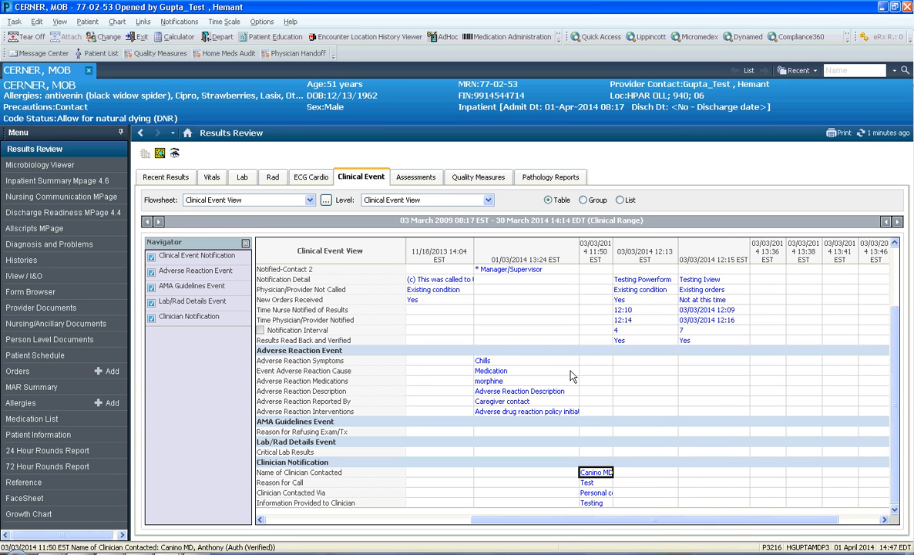
{"action": "left_click_drag", "start_coordinate": [895, 333], "coordinate": [897, 277]}
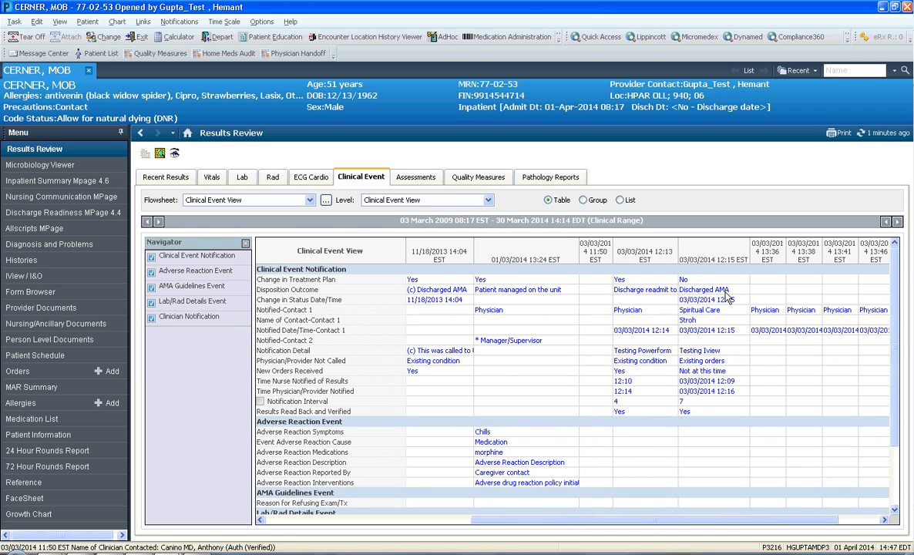
{"action": "left_click_drag", "start_coordinate": [474, 255], "coordinate": [481, 257]}
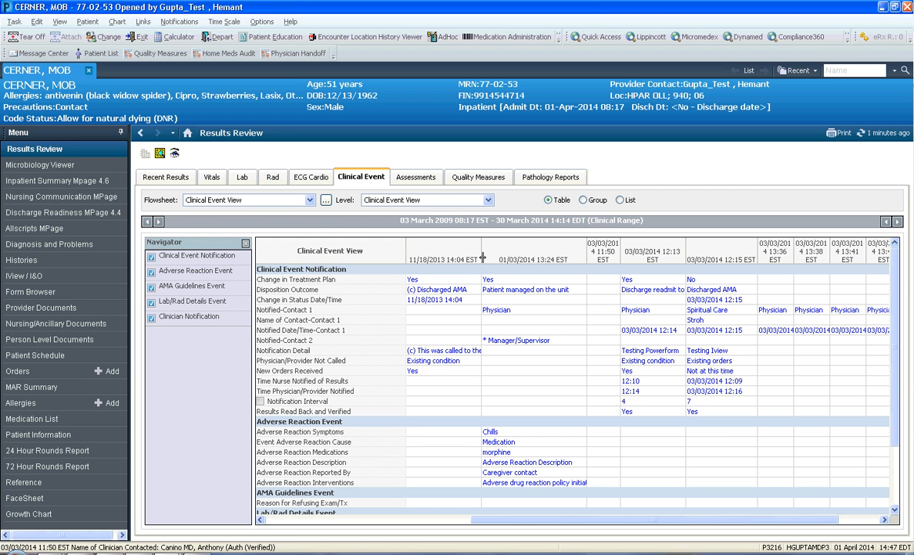
{"action": "left_click_drag", "start_coordinate": [897, 272], "coordinate": [901, 399]}
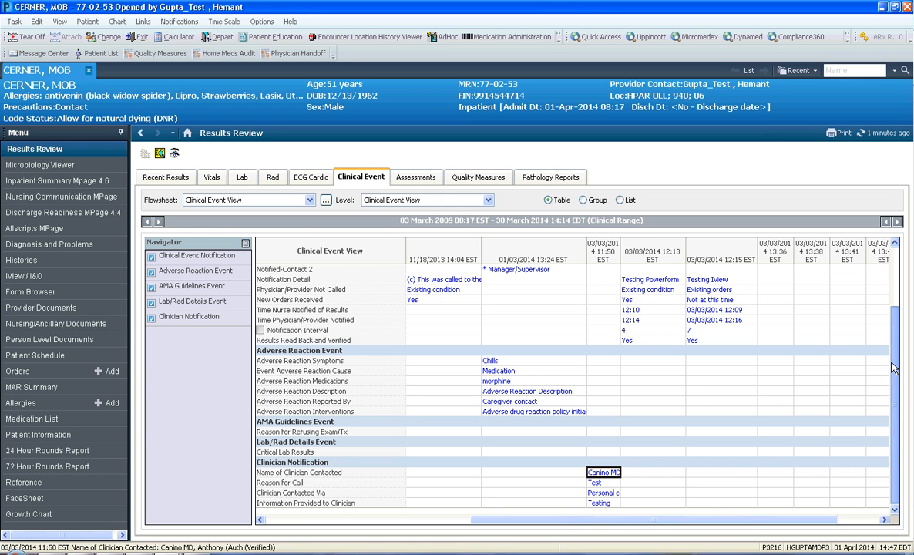
{"action": "left_click_drag", "start_coordinate": [896, 353], "coordinate": [907, 272]}
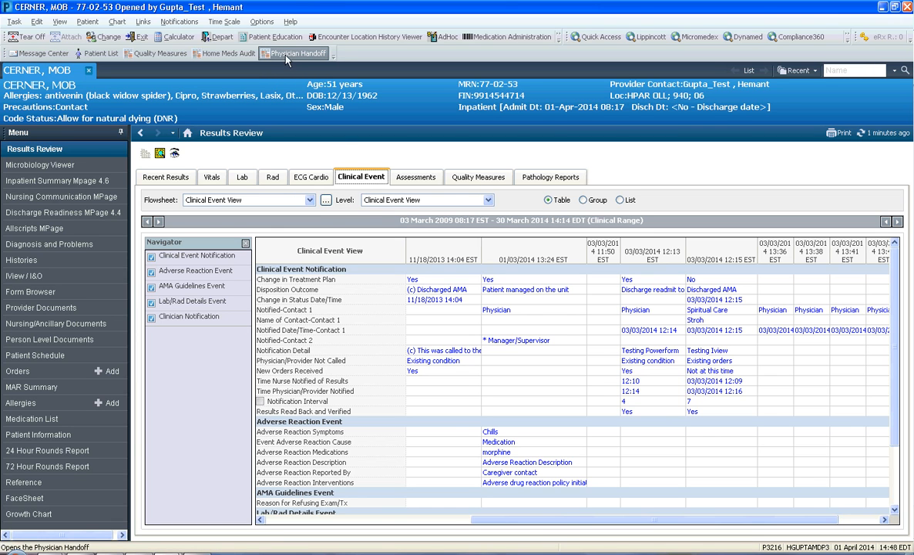
{"action": "left_click", "coordinate": [87, 21]}
{"action": "left_click", "coordinate": [117, 22]}
{"action": "mouse_move", "coordinate": [141, 26]}
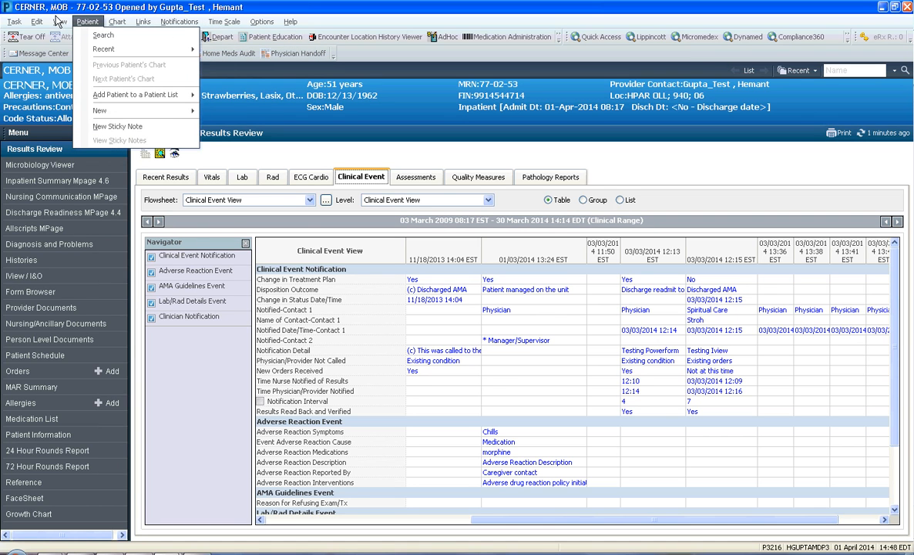
{"action": "mouse_move", "coordinate": [62, 24]}
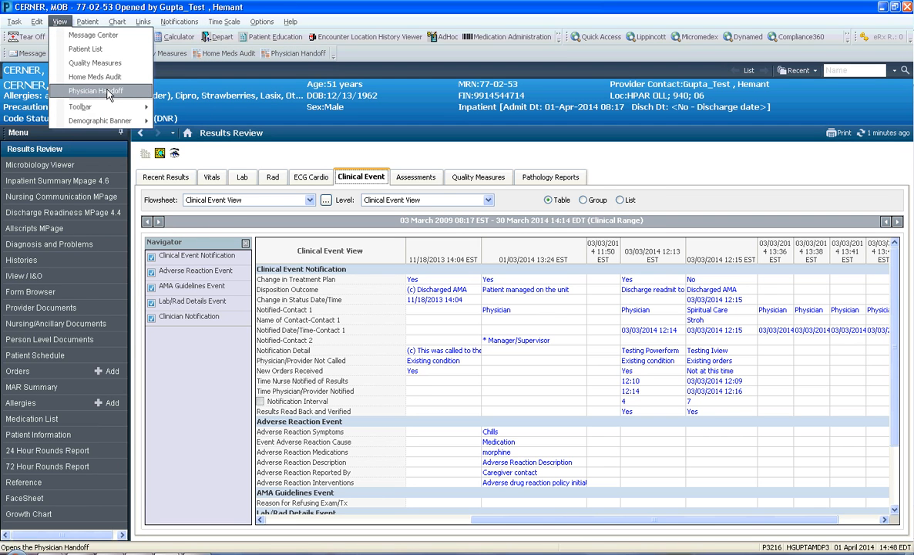
Open Physician Handoff and check which patient lists are available, keeping Holding in Recovery Room.
{"action": "left_click", "coordinate": [289, 54]}
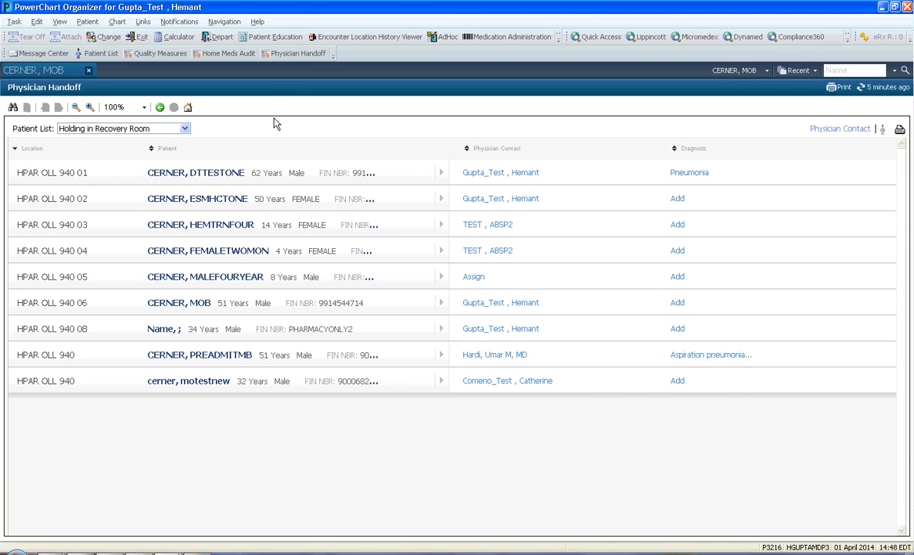
{"action": "left_click", "coordinate": [185, 129]}
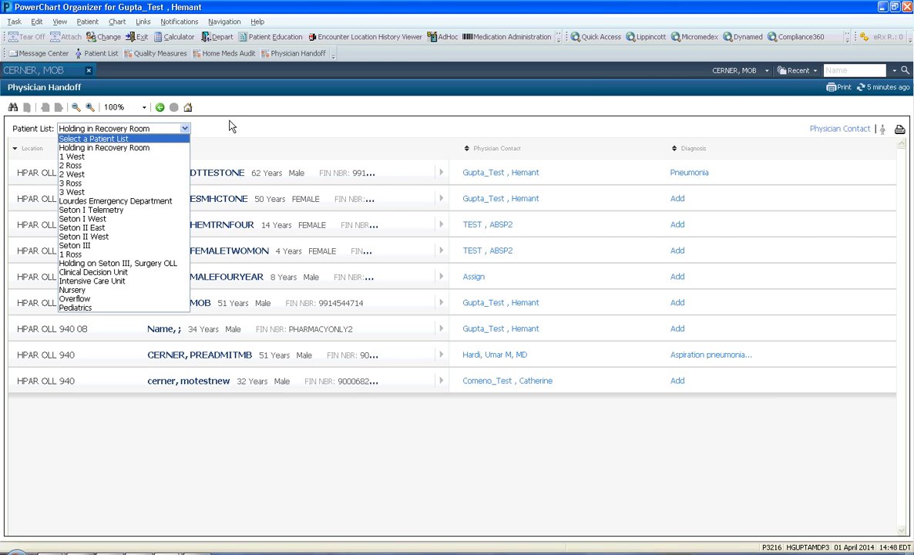
{"action": "left_click", "coordinate": [229, 125]}
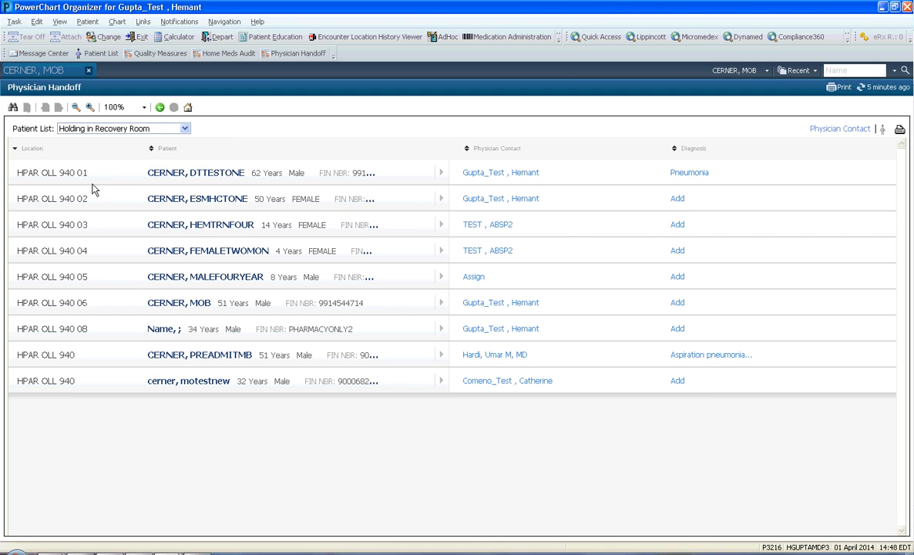
Sort the handoff patients by location in both directions, and by patient name in alphabetical order.
{"action": "left_click", "coordinate": [17, 154]}
{"action": "left_click", "coordinate": [17, 153]}
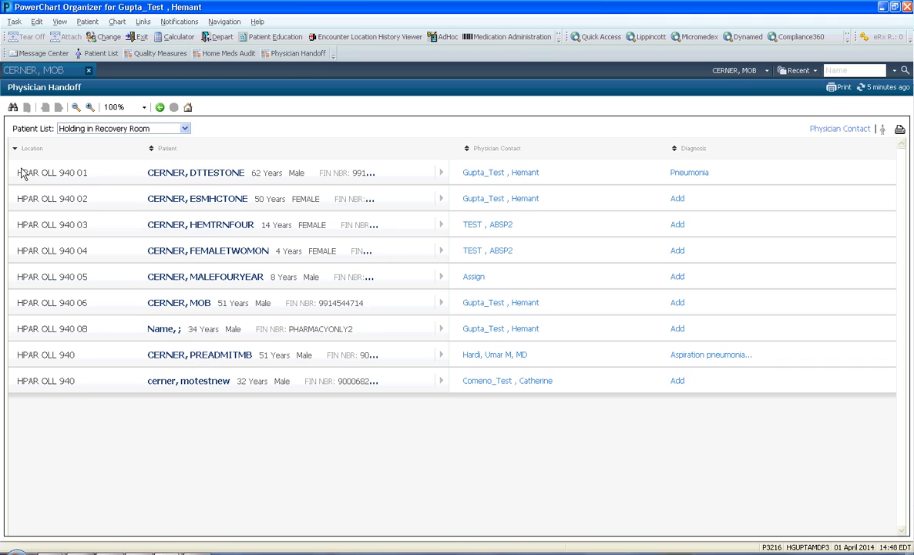
{"action": "left_click", "coordinate": [153, 154]}
{"action": "left_click", "coordinate": [153, 153]}
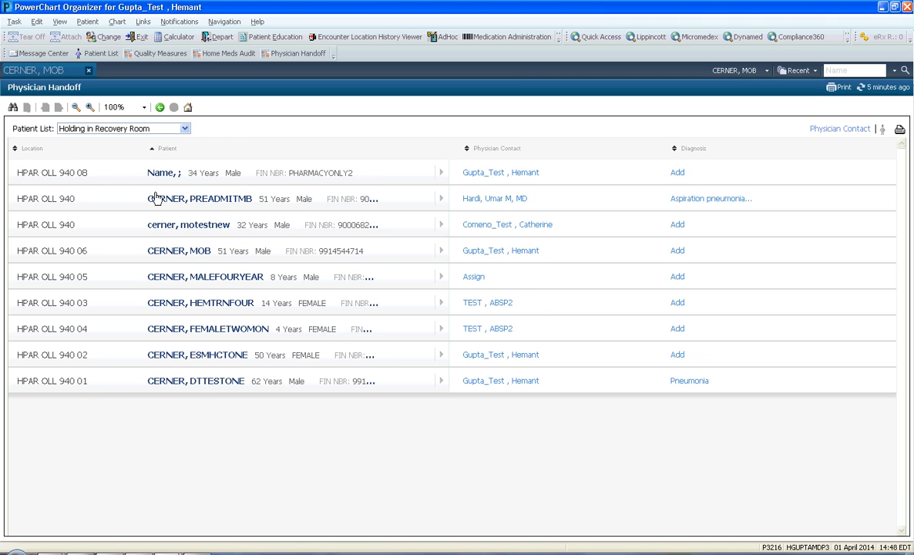
{"action": "left_click", "coordinate": [152, 154]}
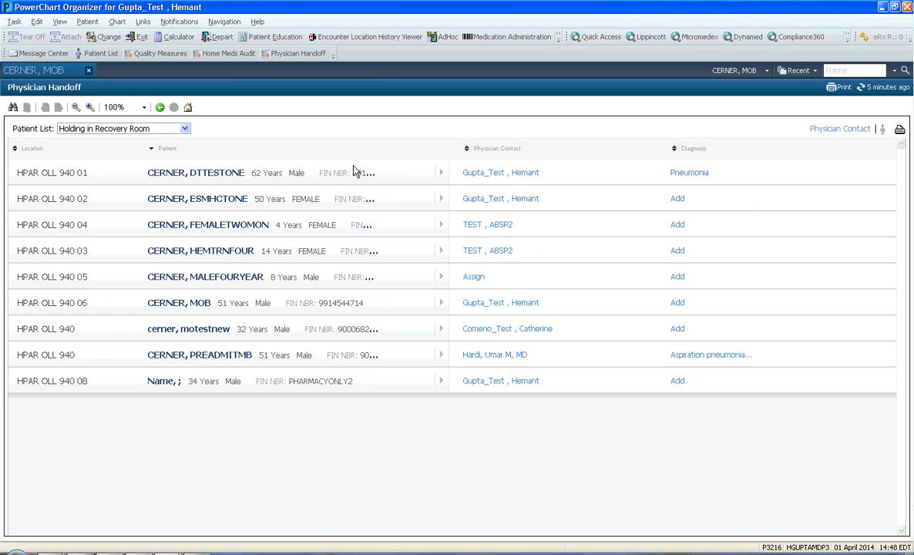
Sort the handoff patients by physician contact, and by diagnosis with patients lacking a diagnosis first.
{"action": "mouse_move", "coordinate": [202, 175]}
{"action": "left_click", "coordinate": [487, 152]}
{"action": "left_click", "coordinate": [486, 151]}
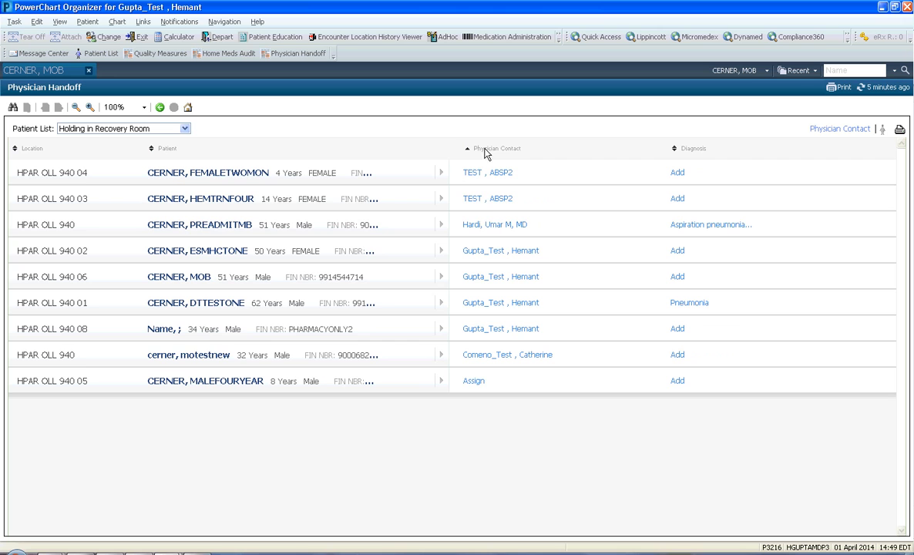
{"action": "left_click", "coordinate": [683, 151]}
{"action": "left_click", "coordinate": [683, 151]}
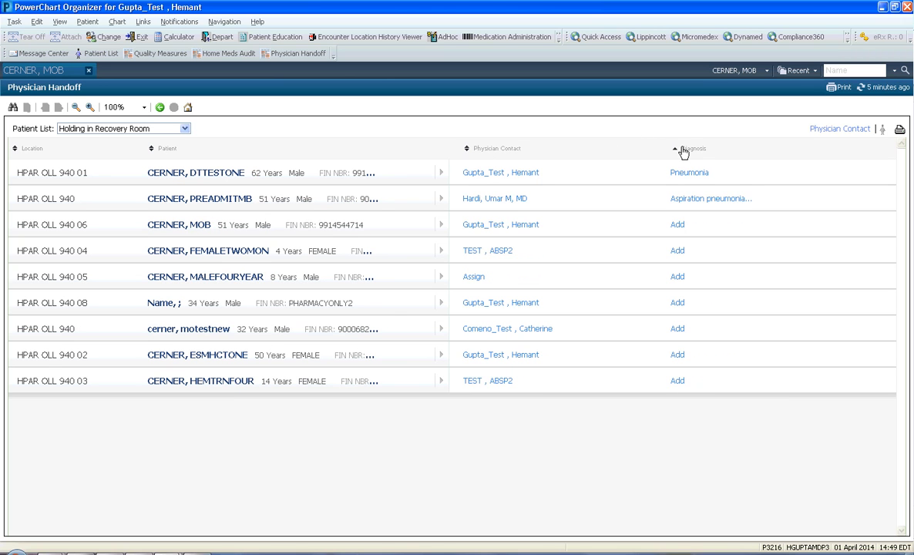
{"action": "left_click", "coordinate": [679, 156]}
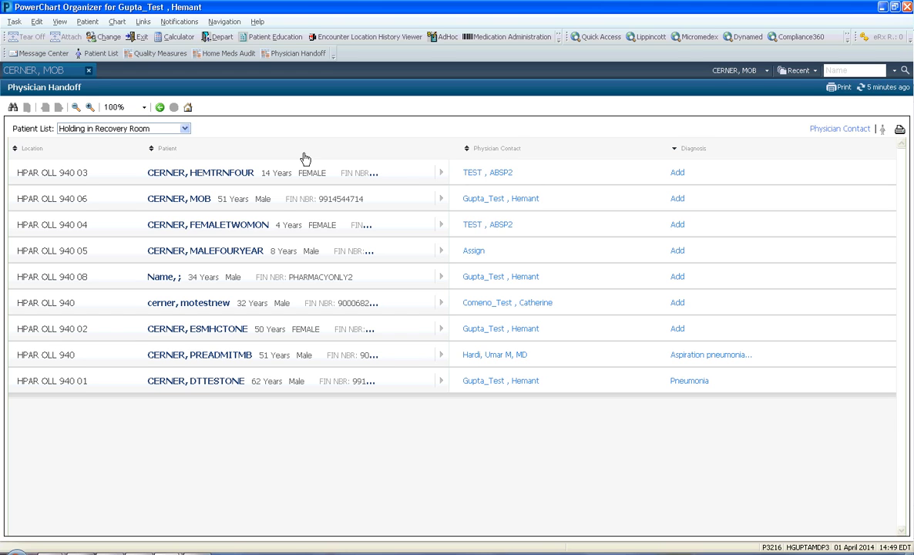
Save the patient summary "cp, CKD, HTN, had hypotension transferred to ICU for possible sepsis" for the patient in HPAR OLL 940 03.
{"action": "left_click", "coordinate": [442, 174]}
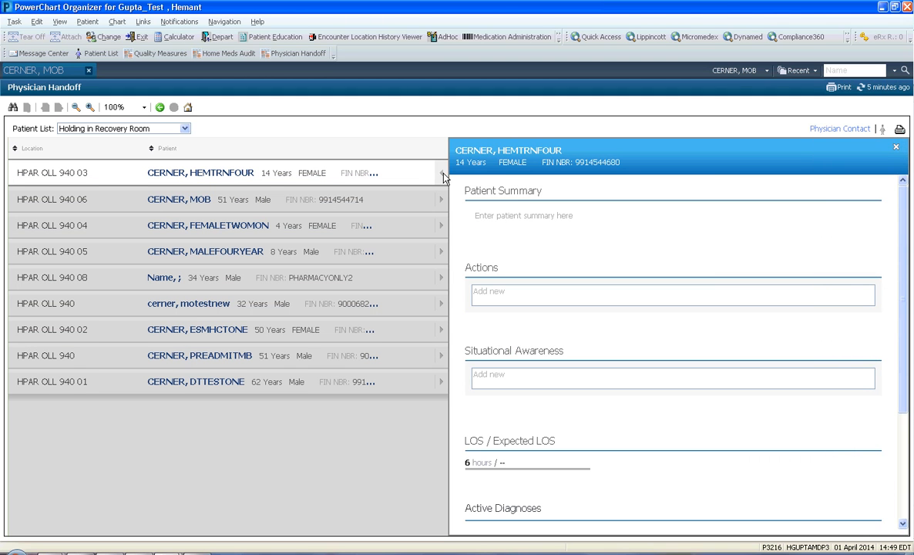
{"action": "left_click", "coordinate": [515, 216]}
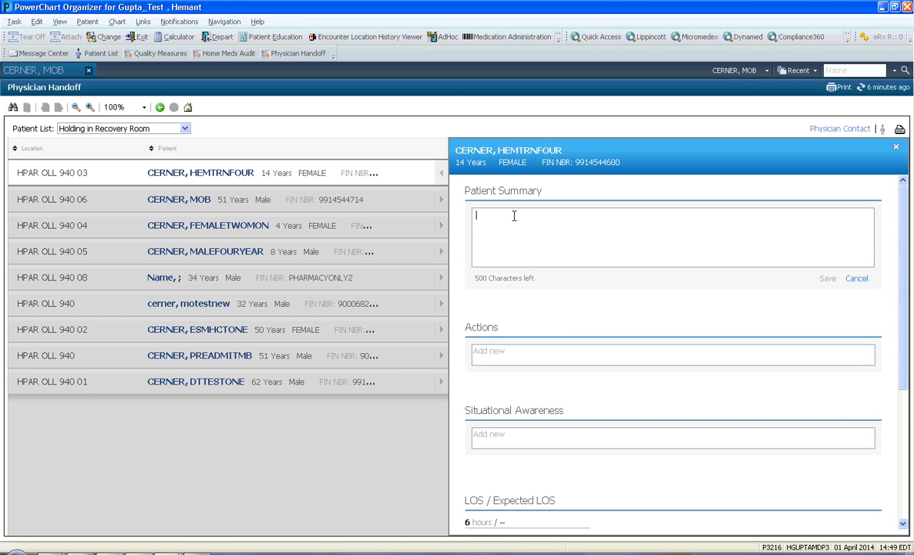
{"action": "type", "text": "cp, CKD, HTN, had hyp"}
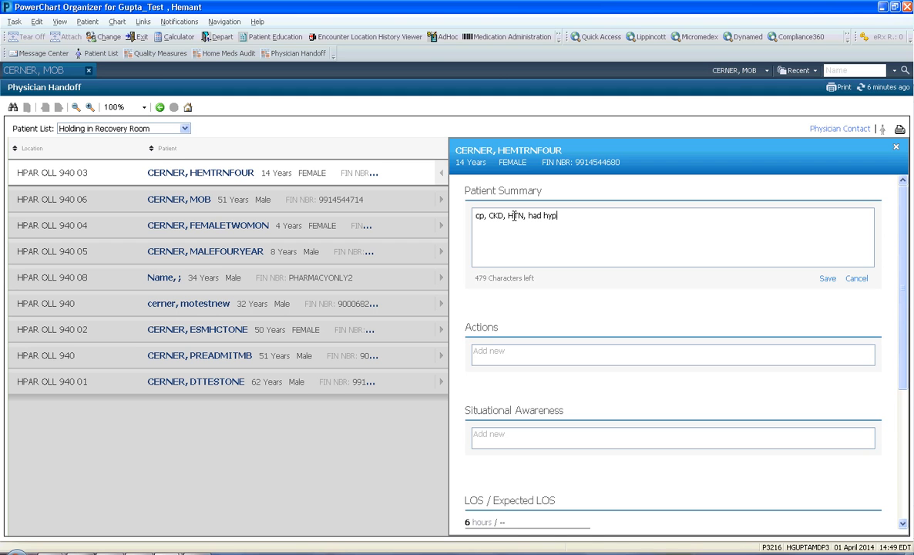
{"action": "type", "text": "oenension transferred to"}
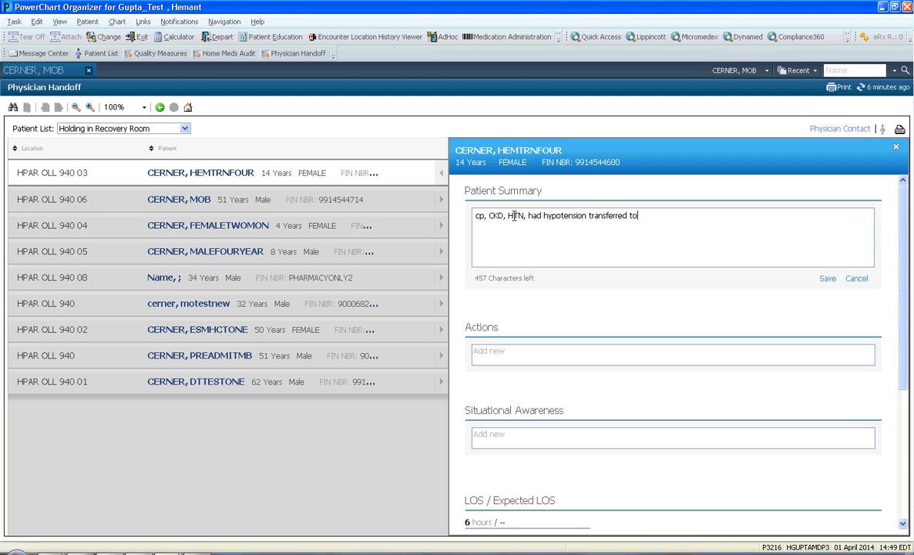
{"action": "type", "text": " ICU for possible sepsis"}
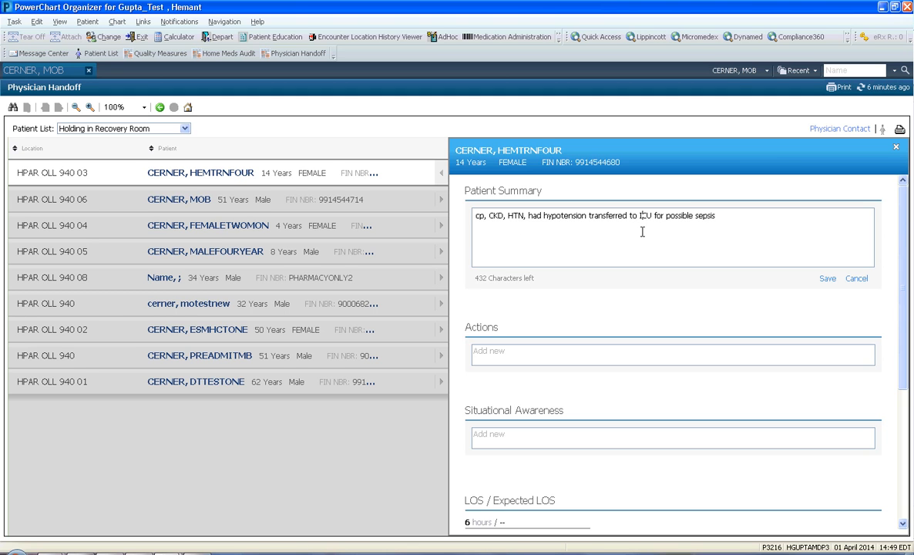
{"action": "left_click", "coordinate": [826, 279]}
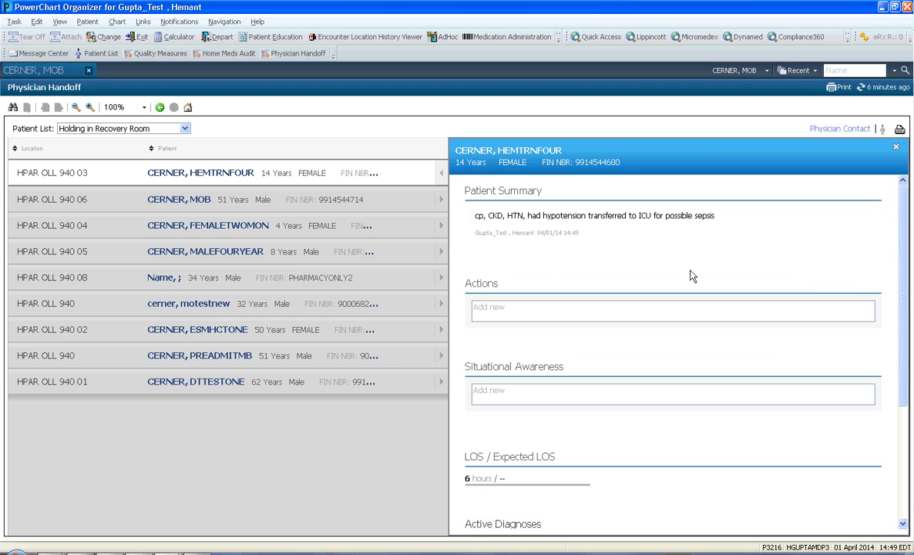
Add the action "follow up with ID and determine if antibiotics are still needed" to the patient's handoff.
{"action": "left_click", "coordinate": [510, 307]}
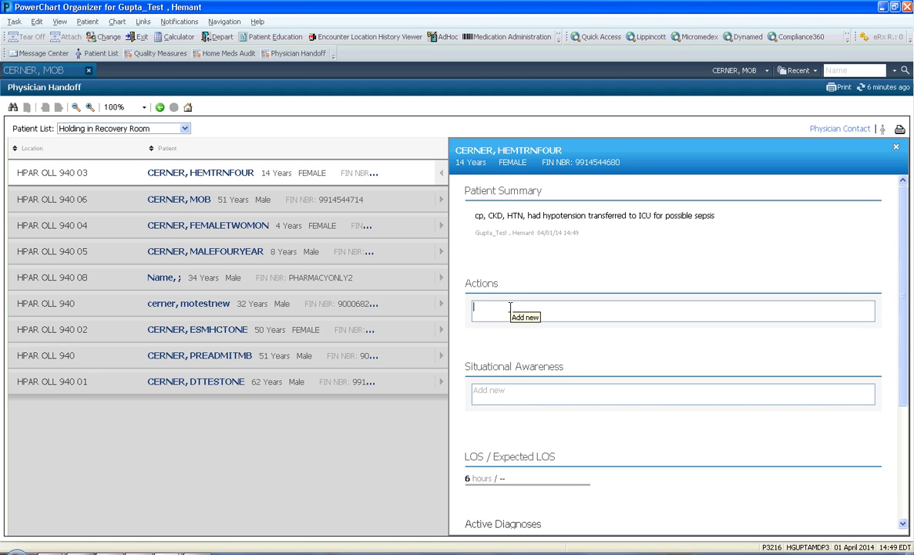
{"action": "type", "text": "follow up with I"}
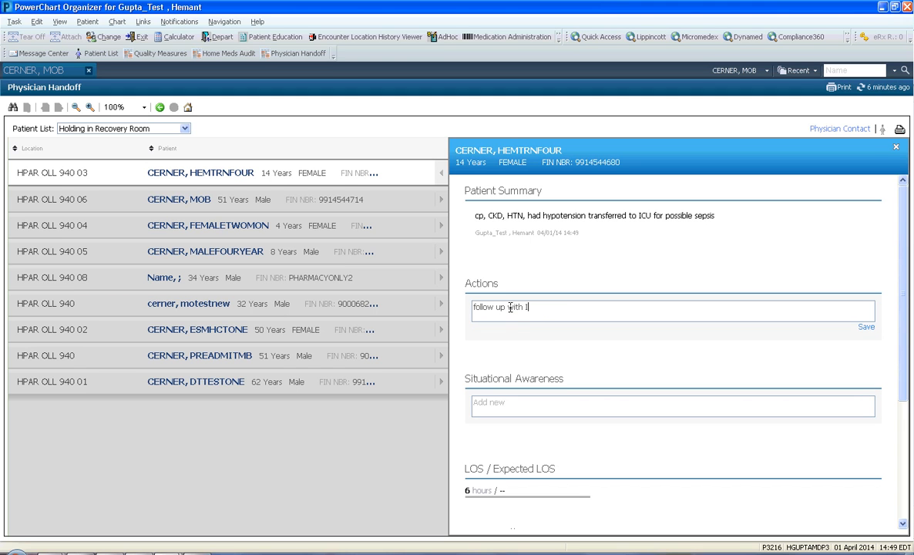
{"action": "type", "text": "D and determine if antibiotics are still needed"}
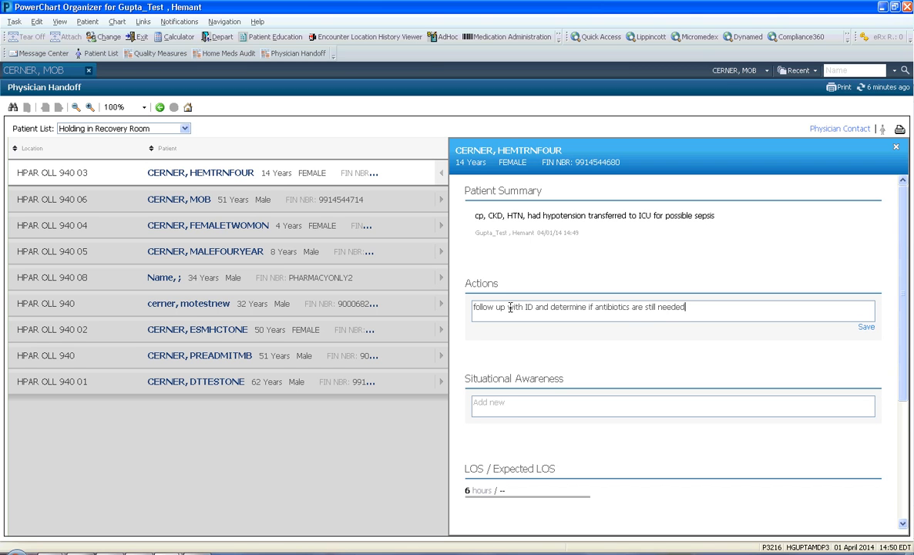
{"action": "key", "text": "Return"}
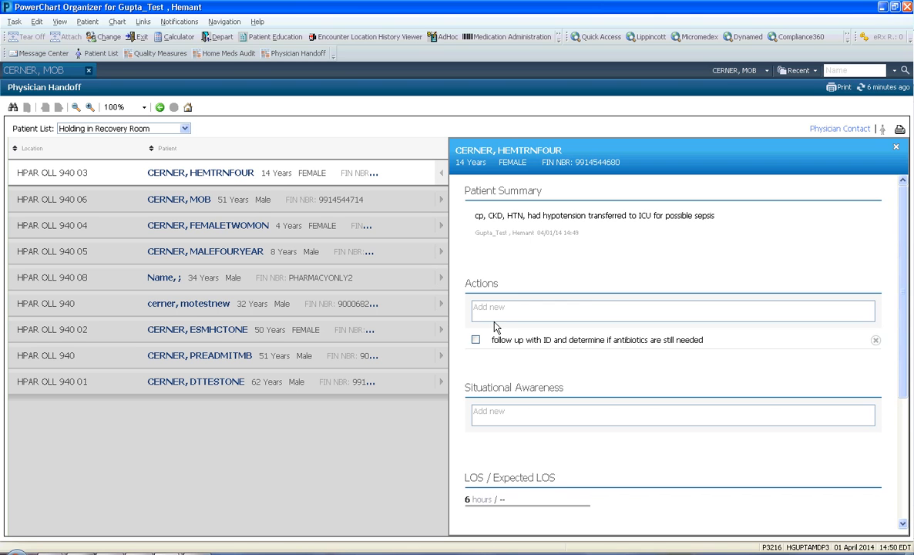
Add a second action, "check H&H", to the patient's handoff.
{"action": "left_click", "coordinate": [497, 309]}
{"action": "type", "text": "check H&H"}
{"action": "key", "text": "Return"}
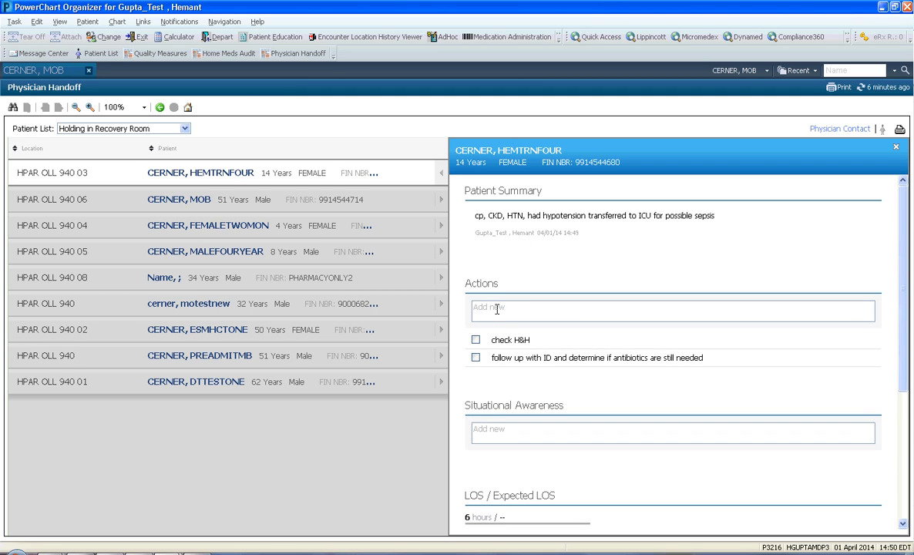
Add the situational awareness note "patient failed swallow eval. please convert meds to IV, place for a peg".
{"action": "left_click", "coordinate": [521, 423]}
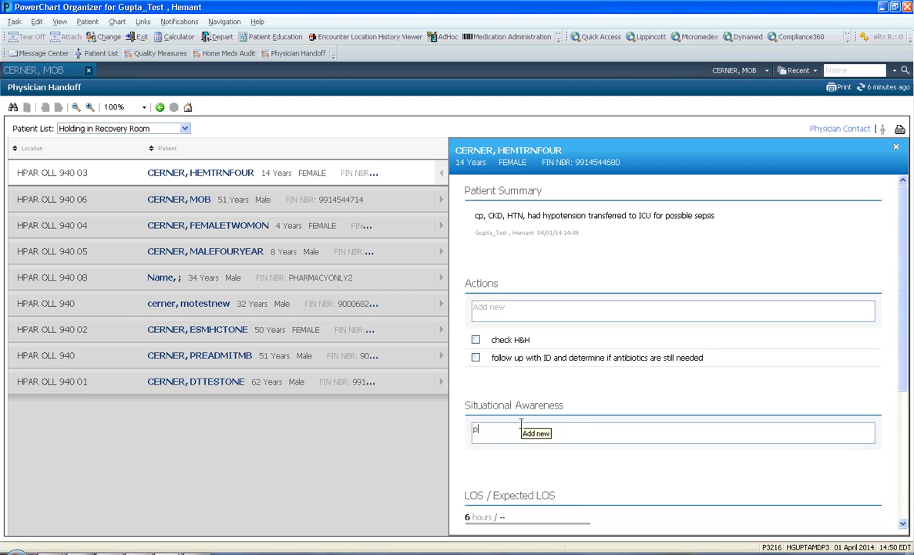
{"action": "type", "text": "patient walled swallow eval. please convert meds to IV, place for apo"}
{"action": "key", "text": "BackSpace"}
{"action": "key", "text": "BackSpace"}
{"action": "type", "text": "a pe"}
{"action": "key", "text": "Return"}
Examine the remaining handoff details, including length of stay, active diagnoses and procedures, and return to the full patient list.
{"action": "scroll", "coordinate": [583, 421], "scroll_direction": "down", "scroll_amount": 2}
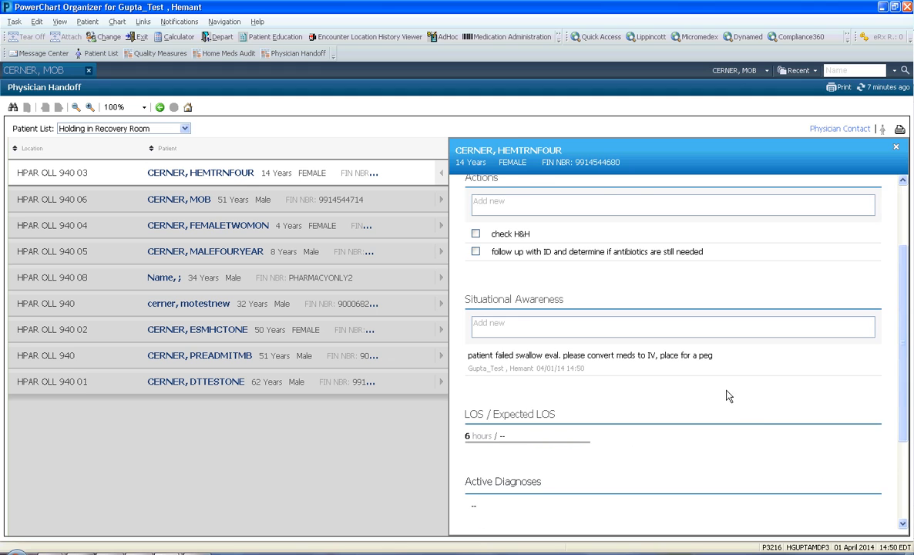
{"action": "scroll", "coordinate": [736, 388], "scroll_direction": "down", "scroll_amount": 2}
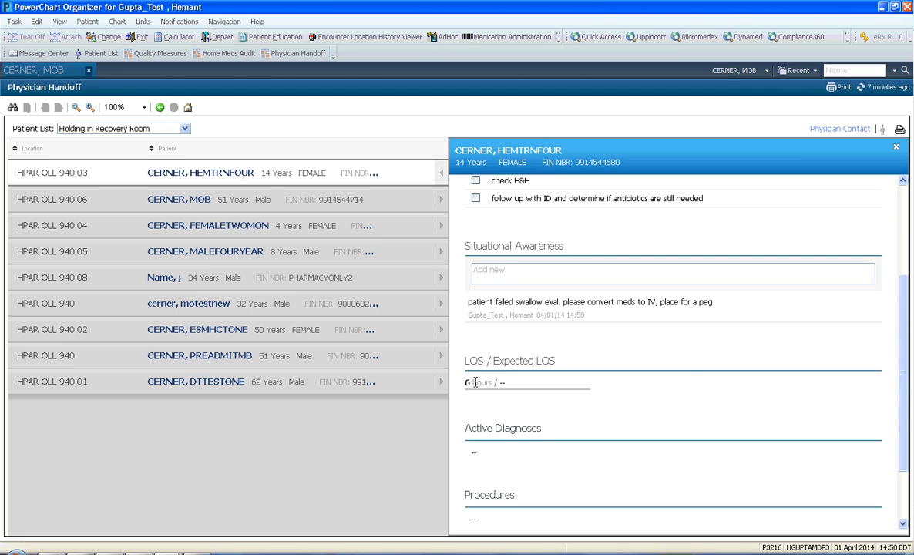
{"action": "left_click_drag", "start_coordinate": [904, 425], "coordinate": [901, 387]}
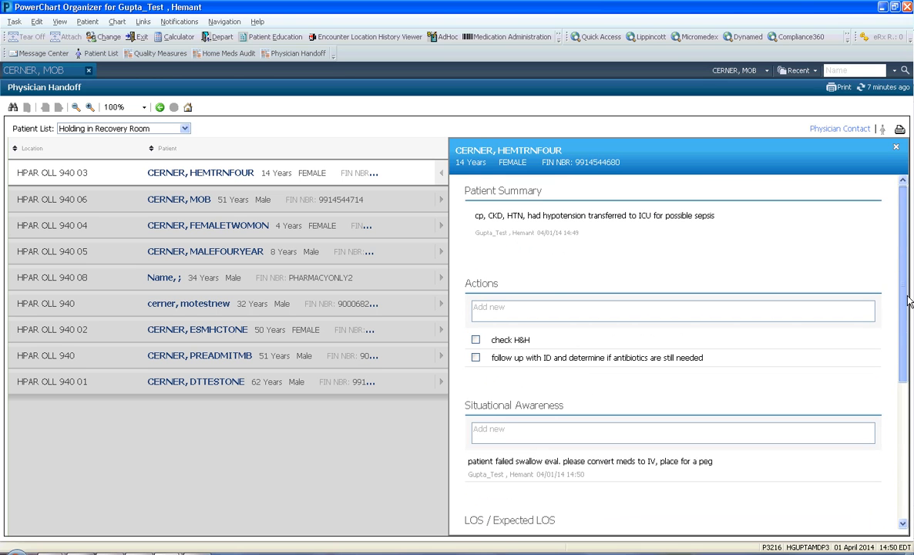
{"action": "left_click", "coordinate": [440, 175]}
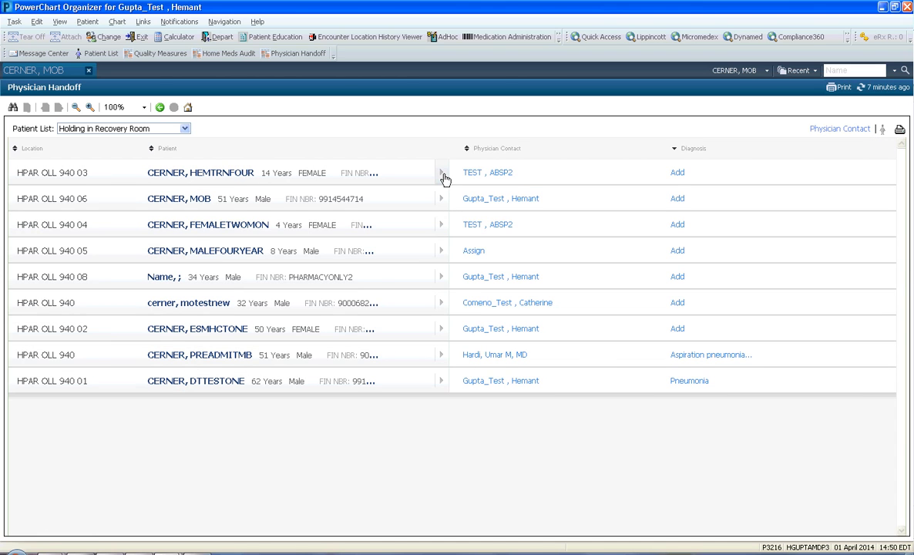
{"action": "left_click", "coordinate": [441, 174]}
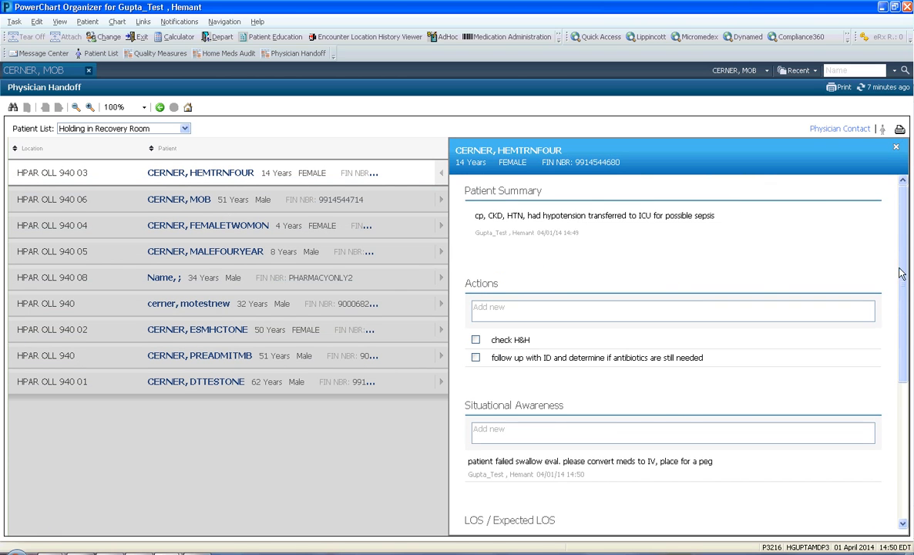
{"action": "scroll", "coordinate": [901, 403], "scroll_direction": "down", "scroll_amount": 2}
{"action": "scroll", "coordinate": [894, 333], "scroll_direction": "up", "scroll_amount": 3}
{"action": "left_click", "coordinate": [443, 174]}
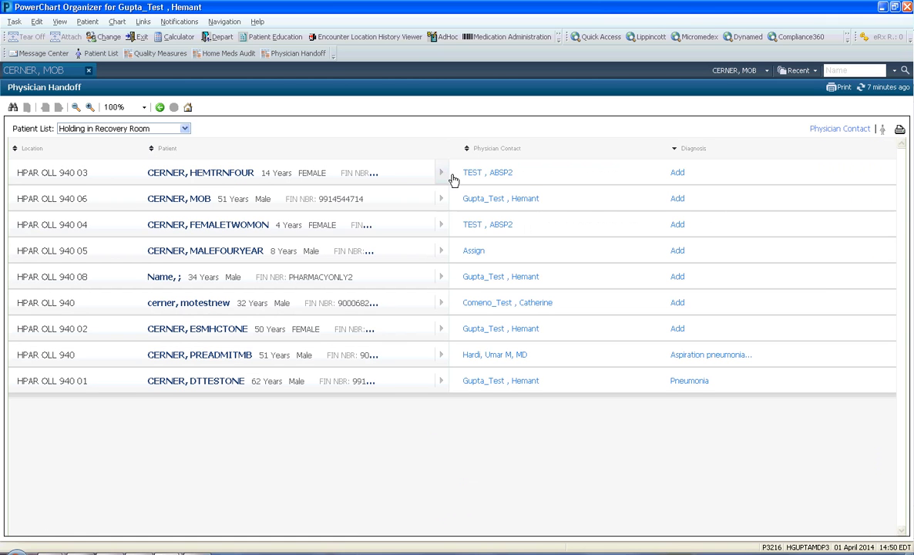
Start adding a diagnosis for the patient in HPAR OLL 940 03, declaring the Attending Physician relationship.
{"action": "left_click", "coordinate": [676, 173]}
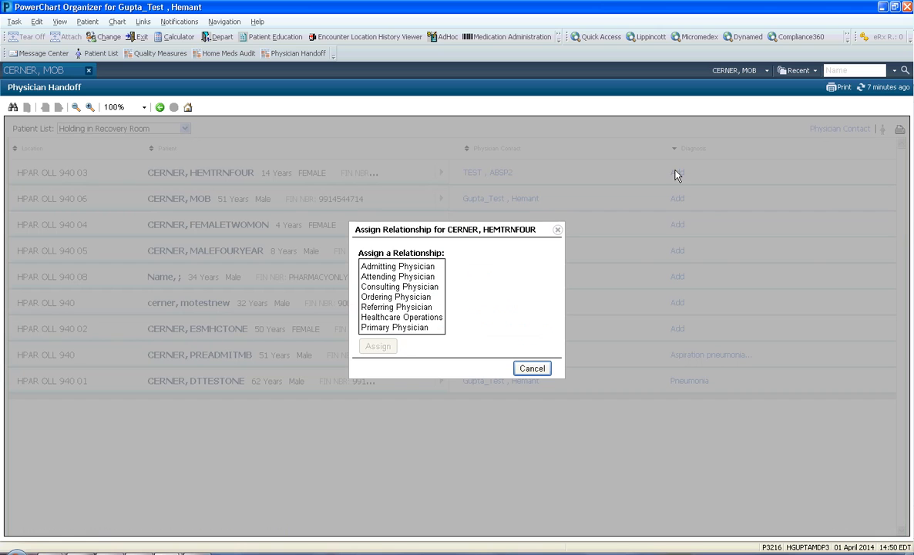
{"action": "left_click", "coordinate": [393, 276]}
{"action": "left_click", "coordinate": [377, 346]}
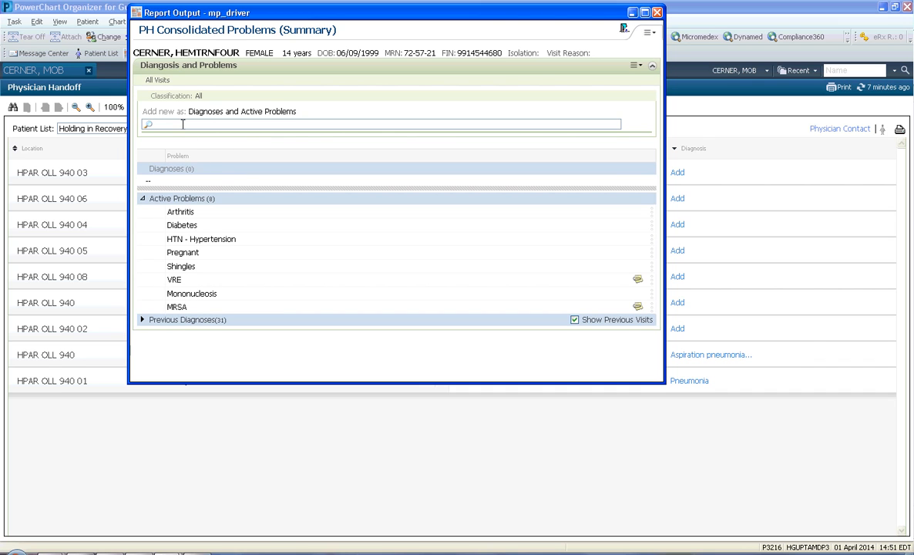
Add Sepsis (038.9) to the patient's diagnoses and active problems, and refresh the handoff list.
{"action": "left_click", "coordinate": [182, 124]}
{"action": "type", "text": "seps"}
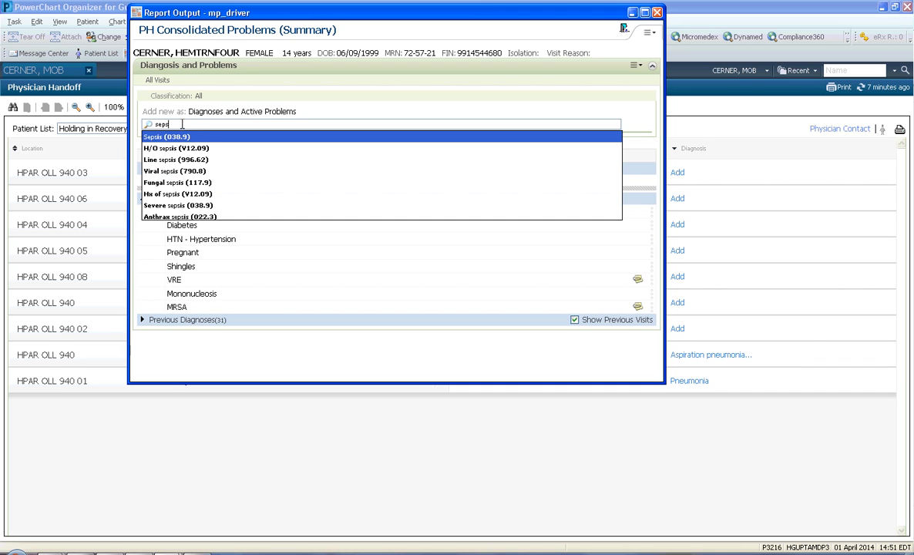
{"action": "left_click", "coordinate": [179, 139]}
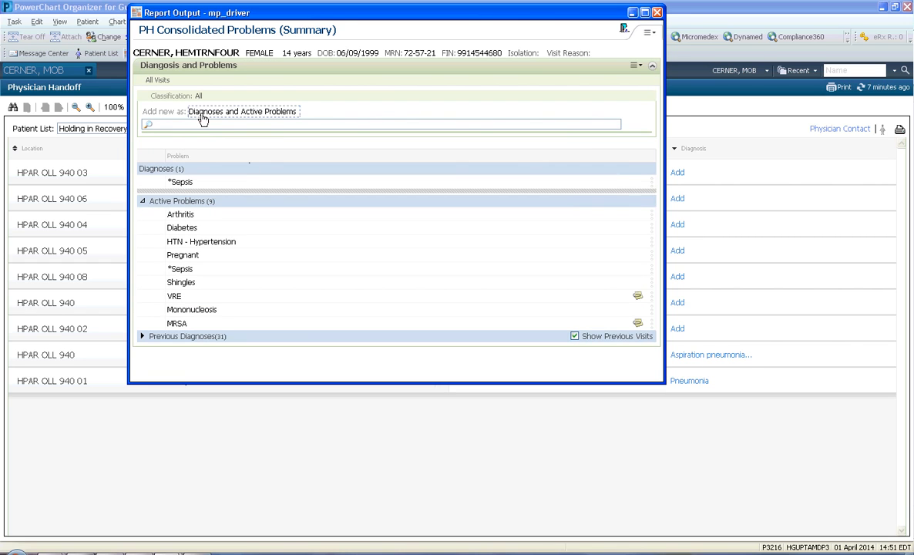
{"action": "left_click", "coordinate": [656, 13]}
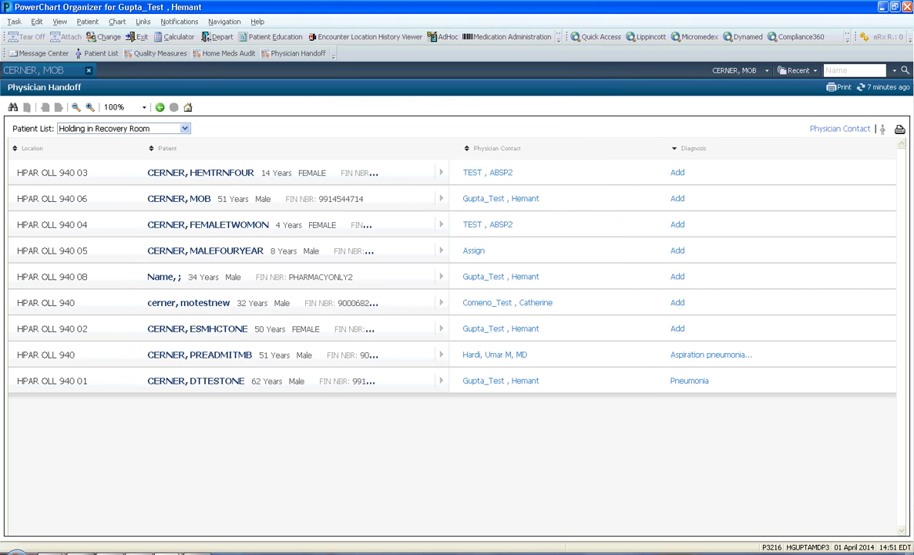
{"action": "left_click", "coordinate": [881, 89]}
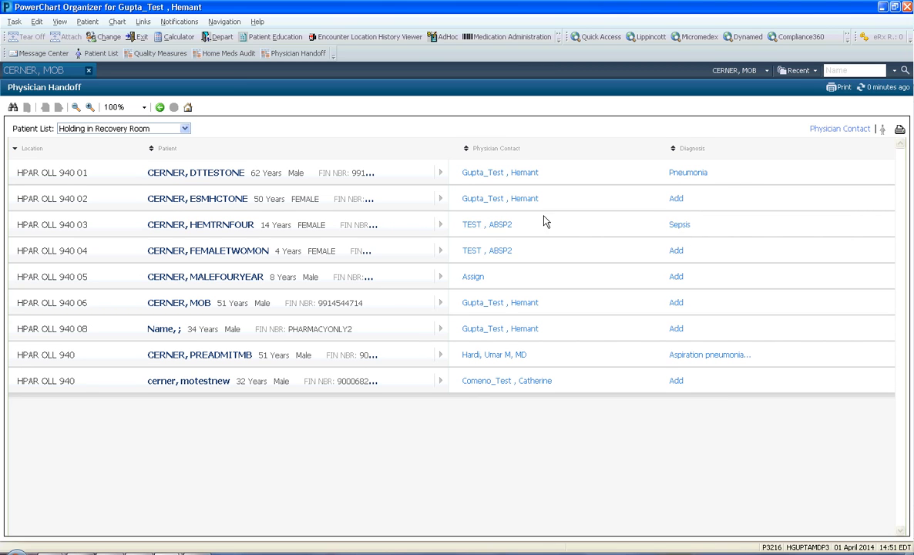
Assign yourself as physician contact for the HPAR OLL 940 03 patient individually, and for the 940 04, 940 05 and 940 06 patients in one batch.
{"action": "left_click", "coordinate": [489, 225]}
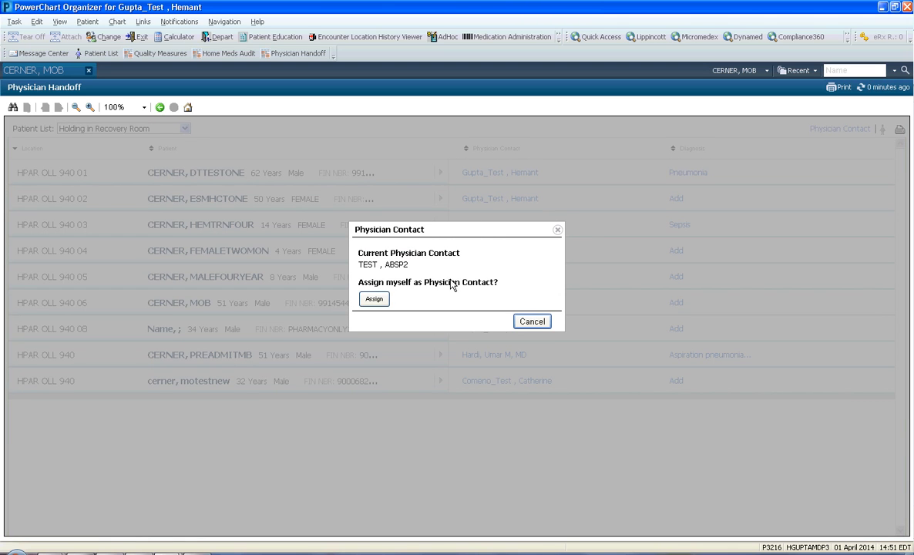
{"action": "left_click", "coordinate": [371, 301]}
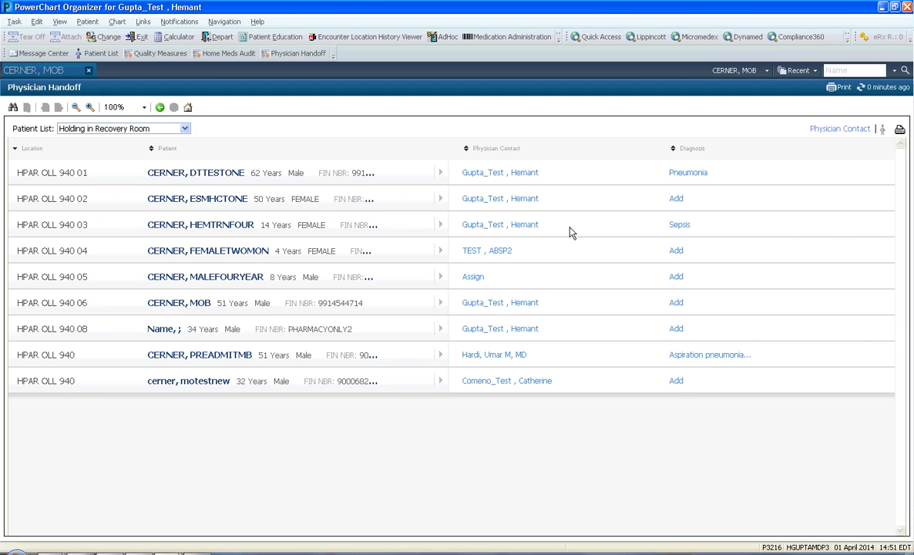
{"action": "left_click", "coordinate": [829, 135]}
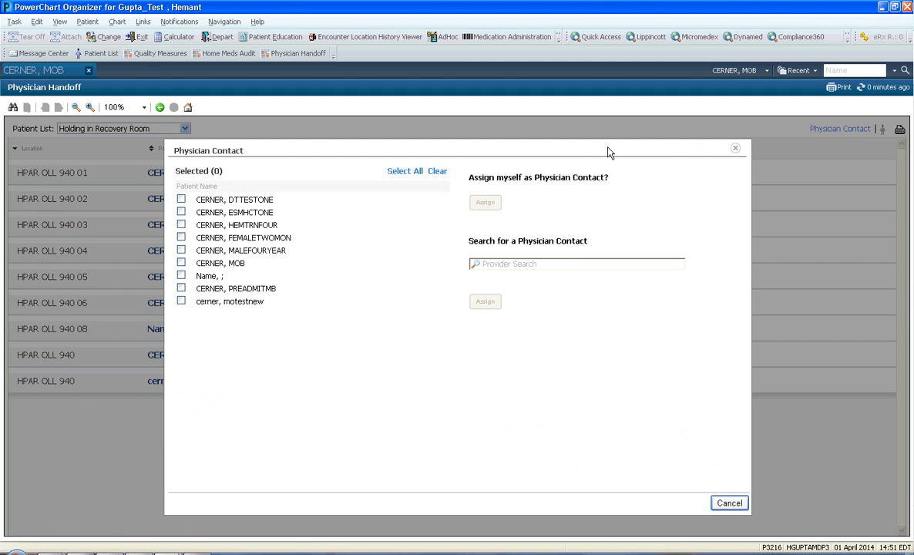
{"action": "left_click", "coordinate": [181, 264]}
{"action": "left_click", "coordinate": [182, 251]}
{"action": "left_click", "coordinate": [182, 238]}
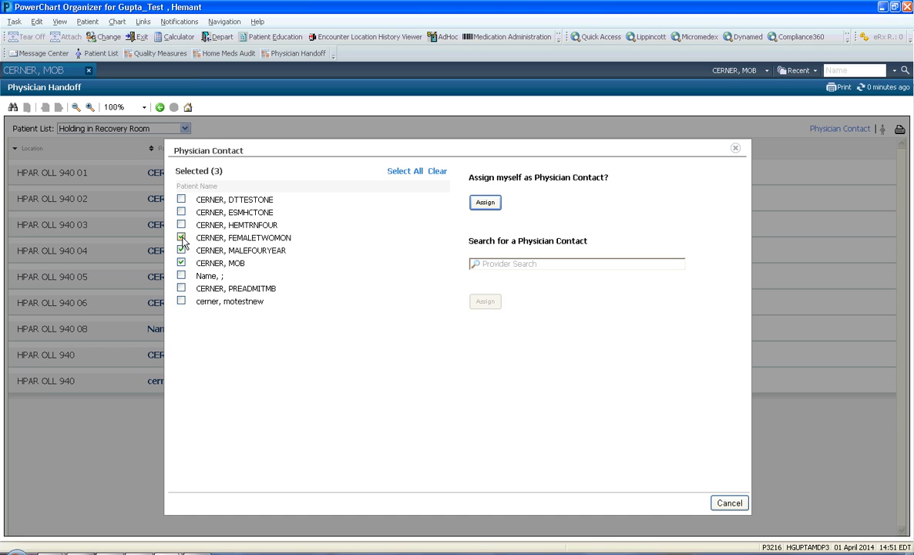
{"action": "left_click", "coordinate": [485, 203]}
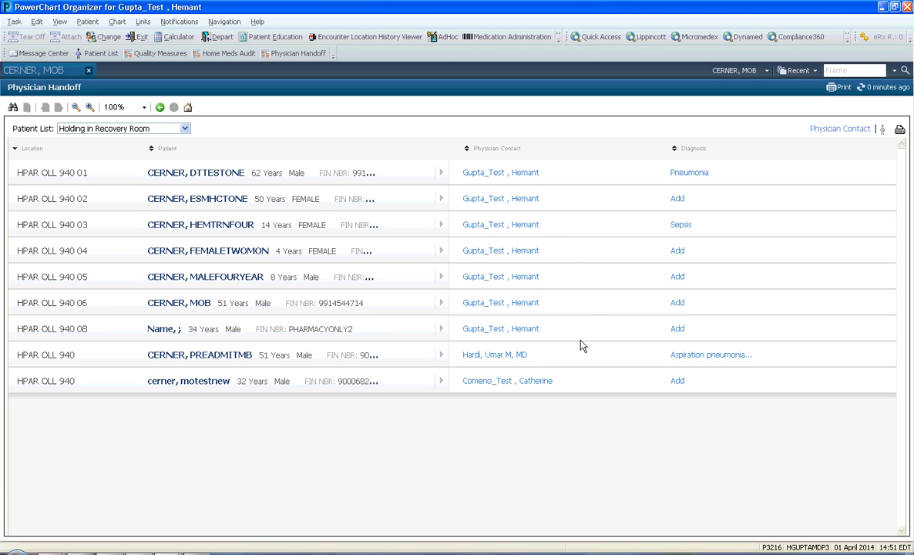
Assign yourself as physician contact for the patient diagnosed with aspiration pneumonia.
{"action": "left_click", "coordinate": [485, 355]}
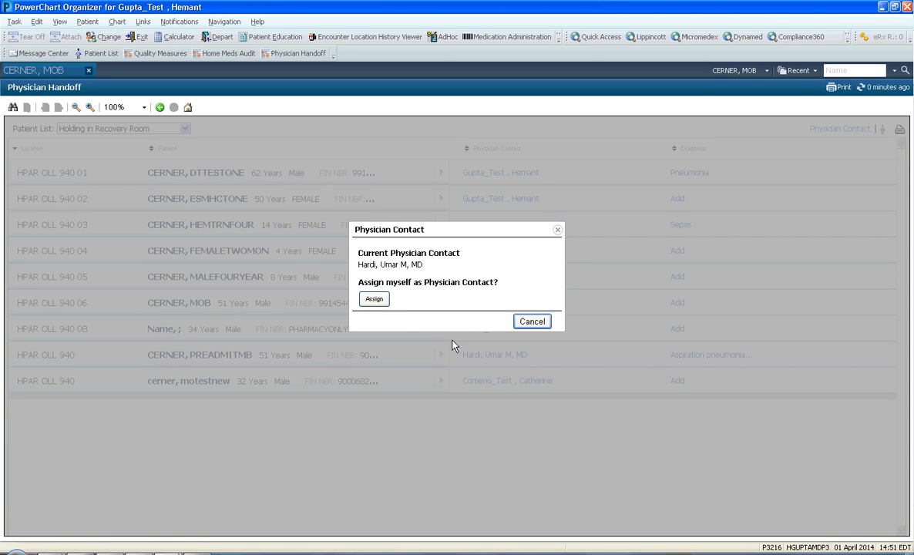
{"action": "left_click", "coordinate": [375, 299]}
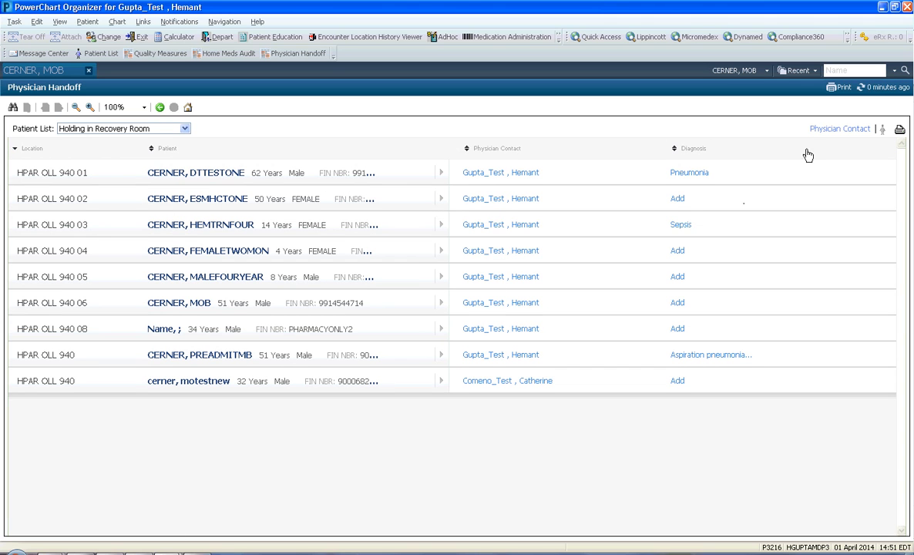
Search providers for "test" and assign the ABSP2 test provider as physician contact for the patients in HPAR OLL 940 03, 940 04 and 940 05.
{"action": "left_click", "coordinate": [522, 163]}
{"action": "left_click", "coordinate": [181, 250]}
{"action": "left_click", "coordinate": [181, 237]}
{"action": "left_click", "coordinate": [182, 224]}
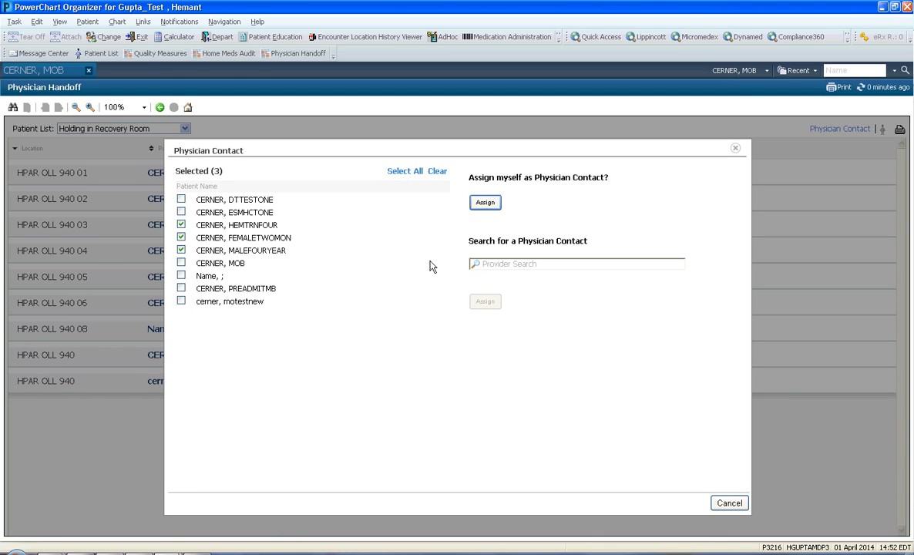
{"action": "left_click", "coordinate": [519, 264]}
{"action": "type", "text": "test"}
{"action": "left_click", "coordinate": [511, 275]}
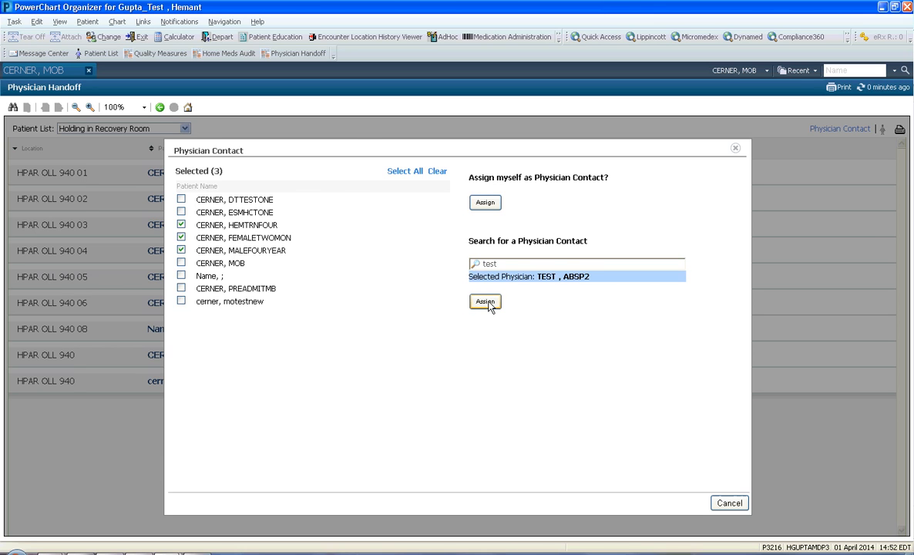
{"action": "left_click", "coordinate": [486, 302]}
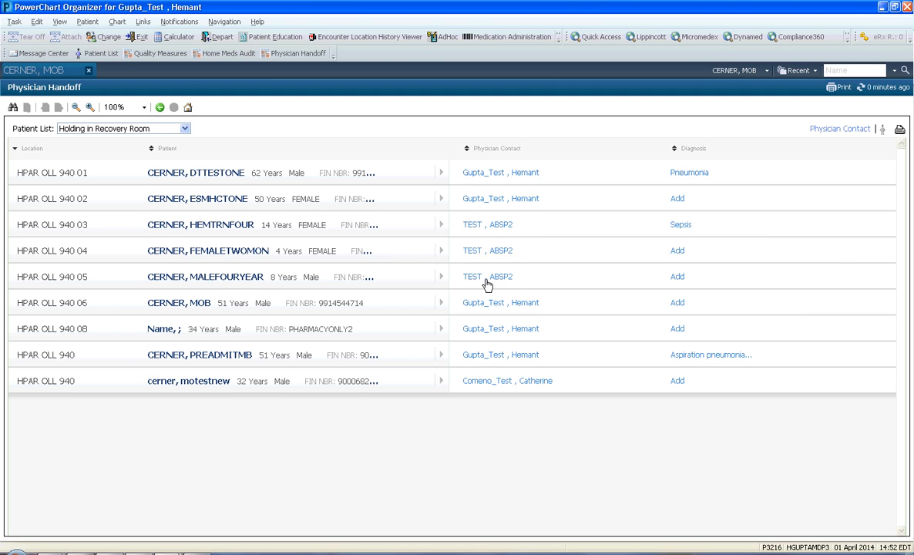
{"action": "left_click", "coordinate": [239, 282]}
{"action": "left_click", "coordinate": [366, 247]}
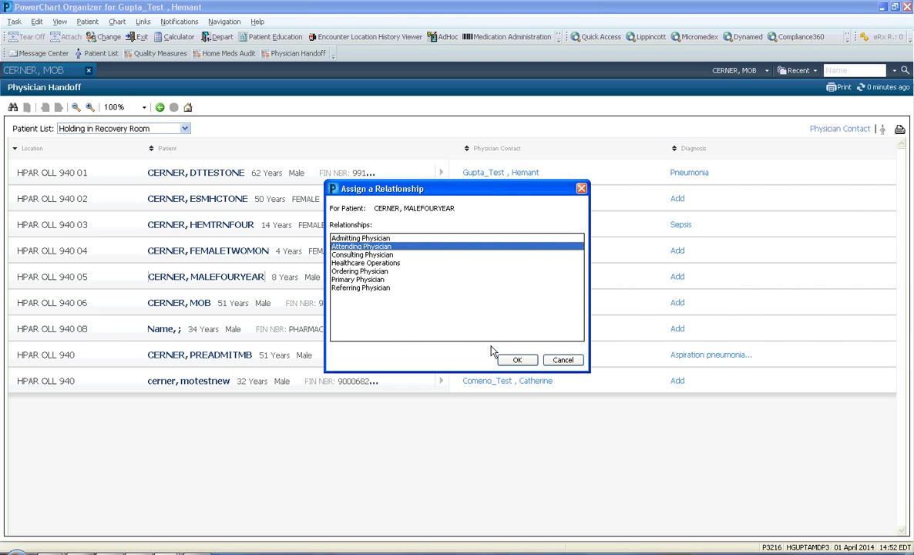
{"action": "left_click", "coordinate": [518, 360]}
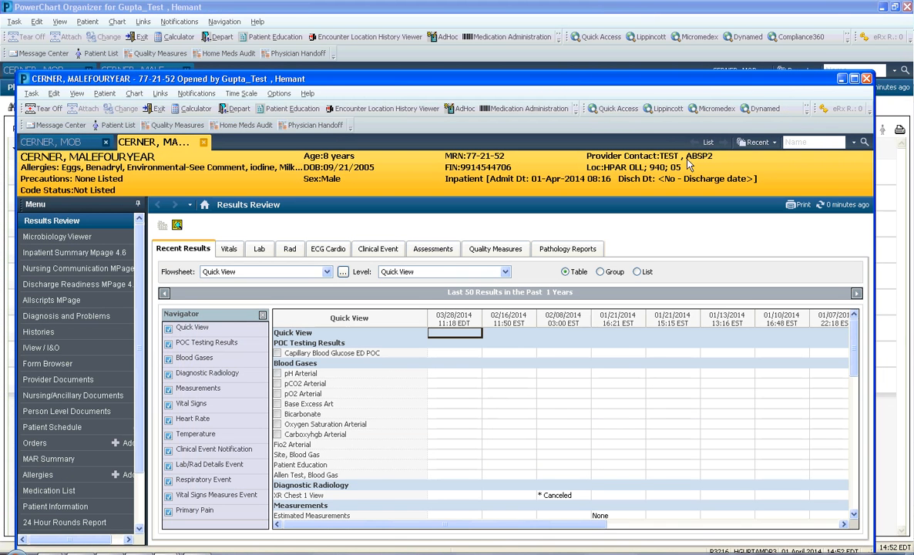
{"action": "left_click", "coordinate": [854, 78]}
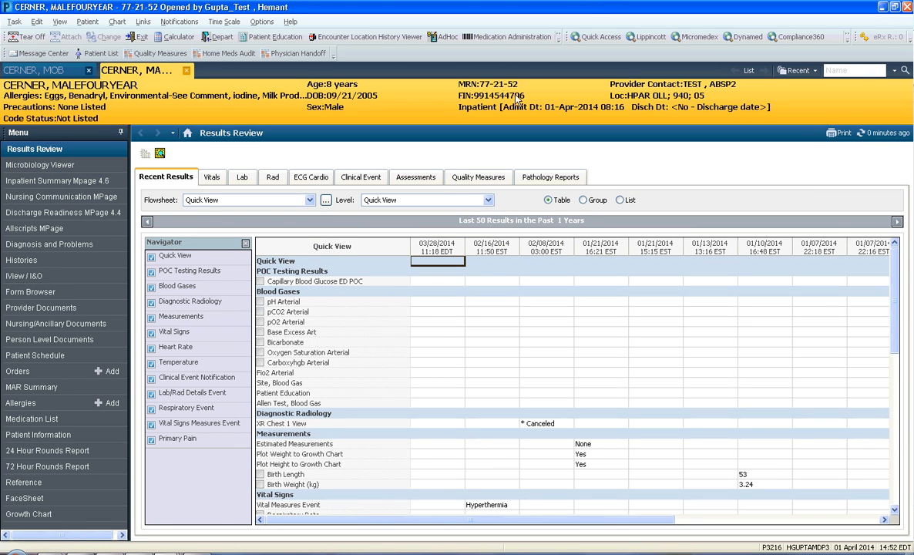
Return to Physician Handoff from the open chart and review the handoff details of the HPAR OLL 940 01 patient.
{"action": "left_click", "coordinate": [296, 53]}
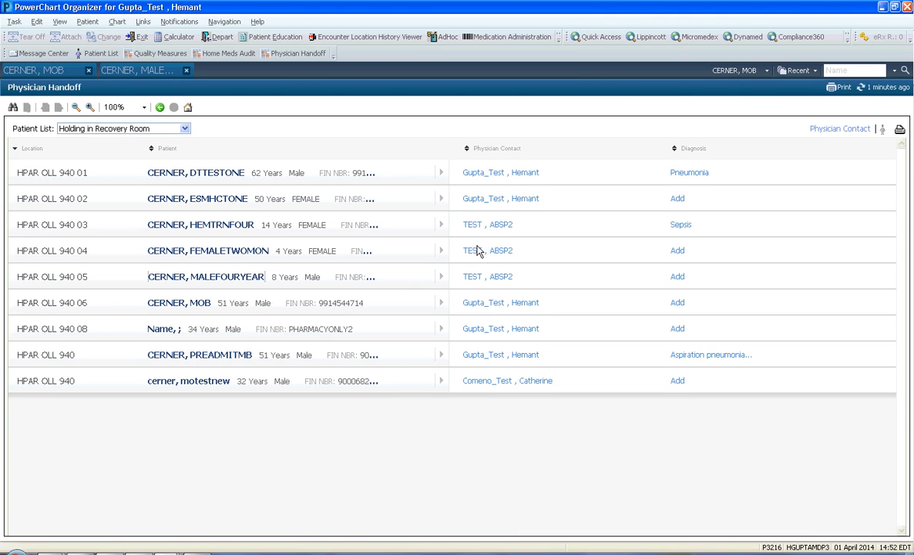
{"action": "left_click", "coordinate": [161, 75]}
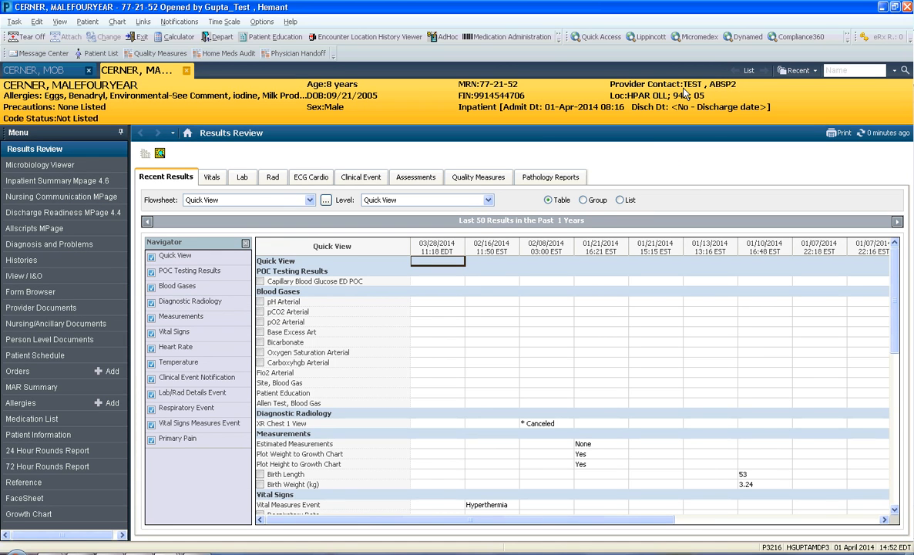
{"action": "left_click", "coordinate": [289, 53]}
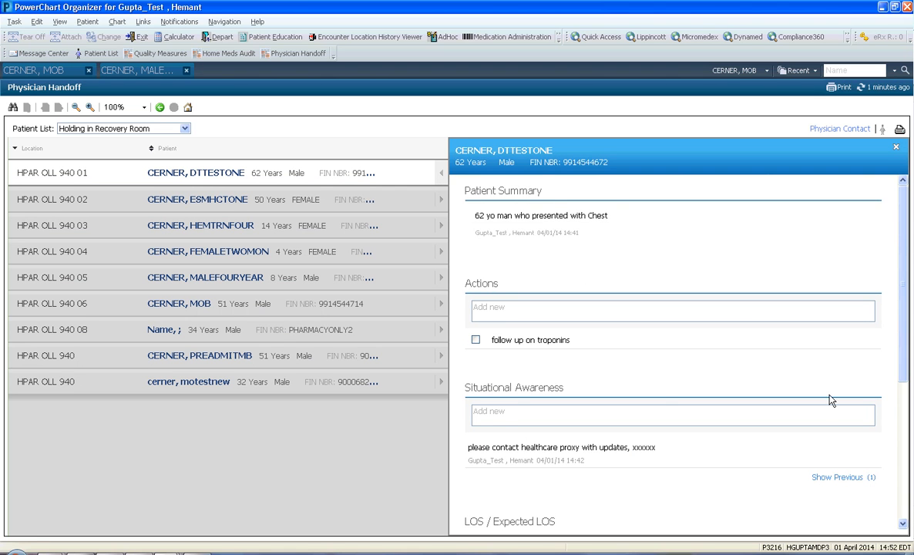
{"action": "scroll", "coordinate": [843, 347], "scroll_direction": "down", "scroll_amount": 2}
{"action": "scroll", "coordinate": [833, 266], "scroll_direction": "up", "scroll_amount": 2}
{"action": "left_click", "coordinate": [440, 173]}
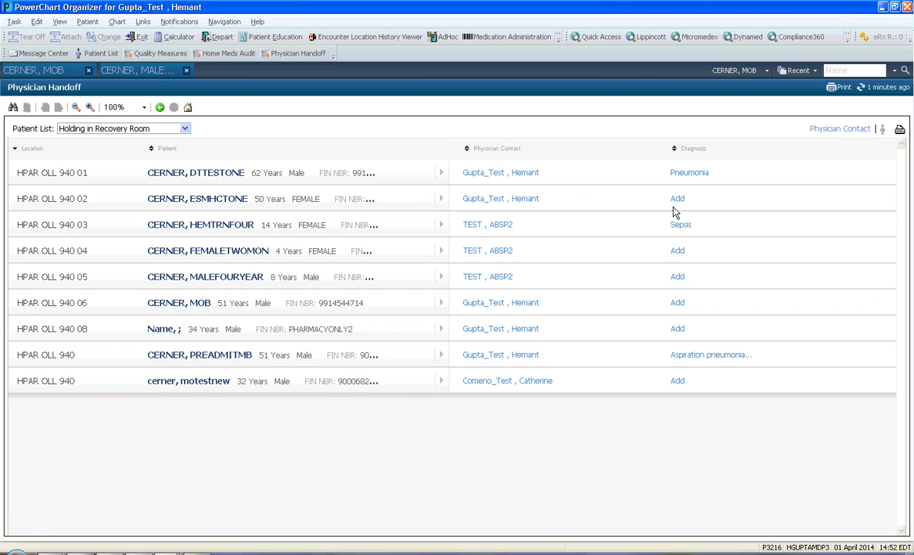
View the batch Physician Contact assignment options, close them without assigning, and return to the HPAR OLL 940 05 patient's chart.
{"action": "left_click", "coordinate": [831, 131]}
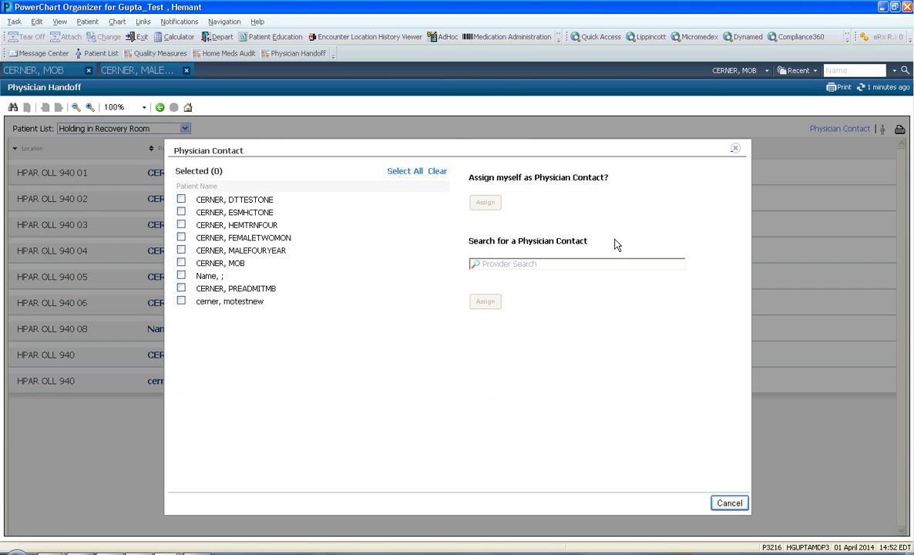
{"action": "left_click", "coordinate": [736, 148]}
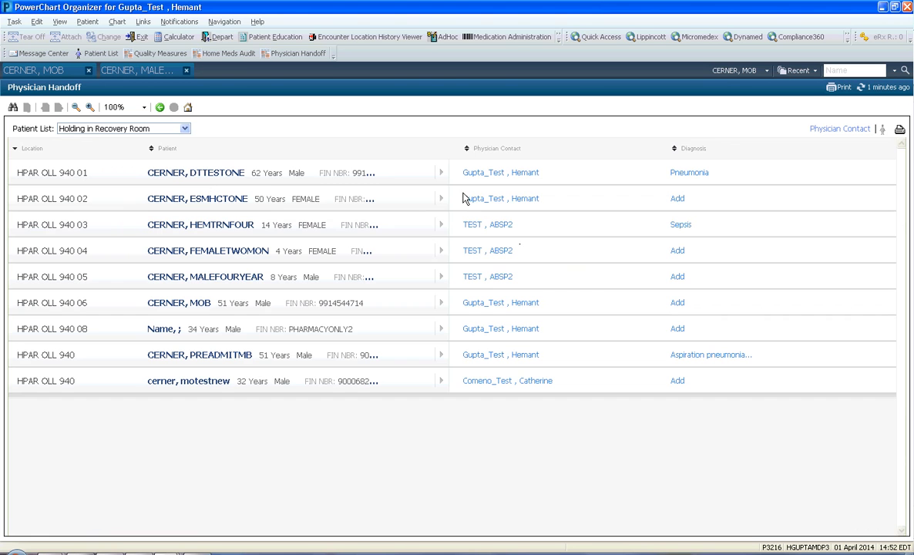
{"action": "left_click", "coordinate": [123, 70]}
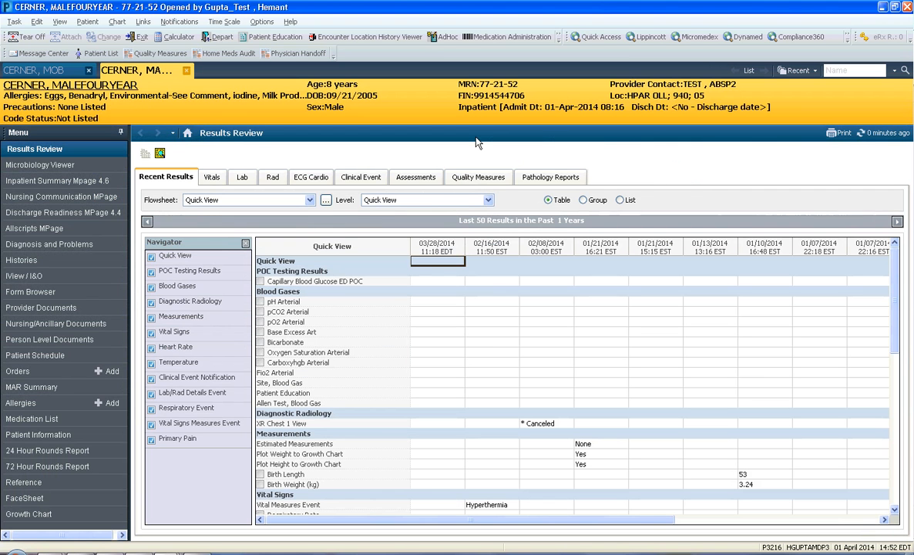